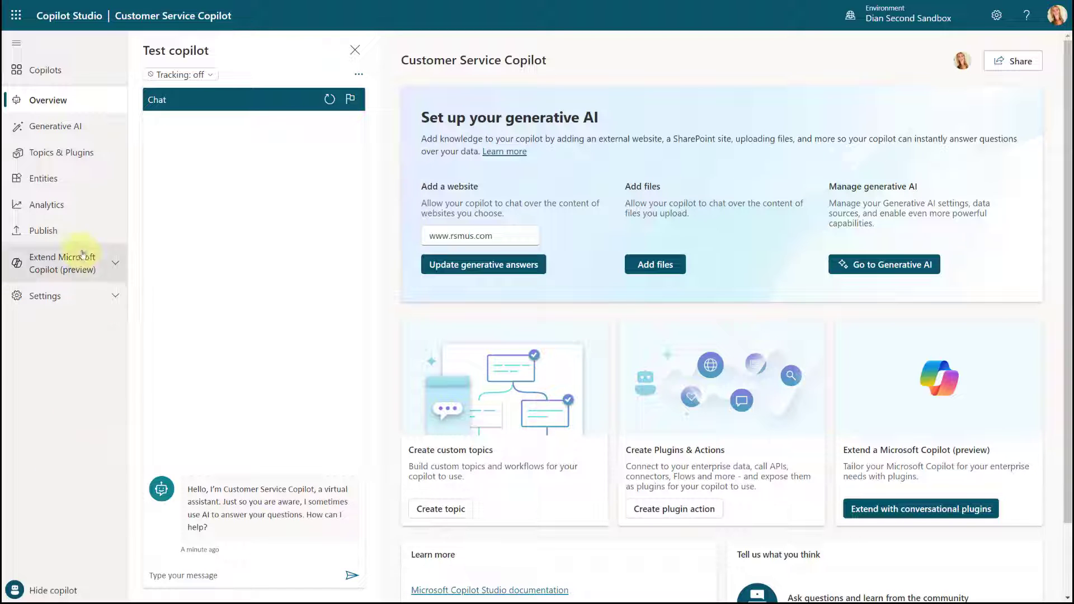
Step: Turn on Dynamic chaining with generative actions in the Generative AI settings and save
left_click(62, 130)
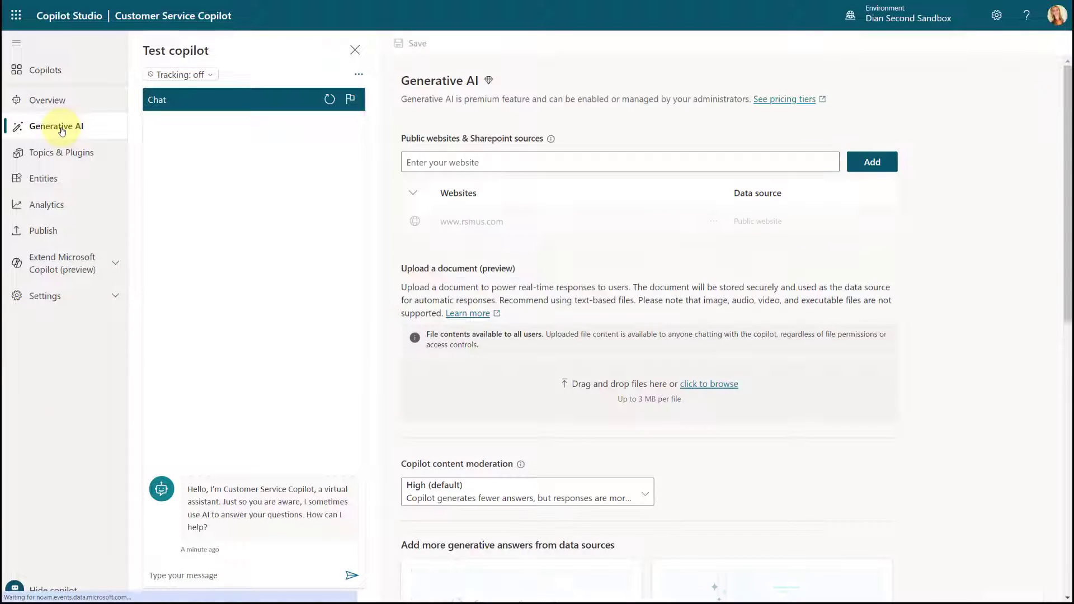
scroll(645, 333, "down", 8)
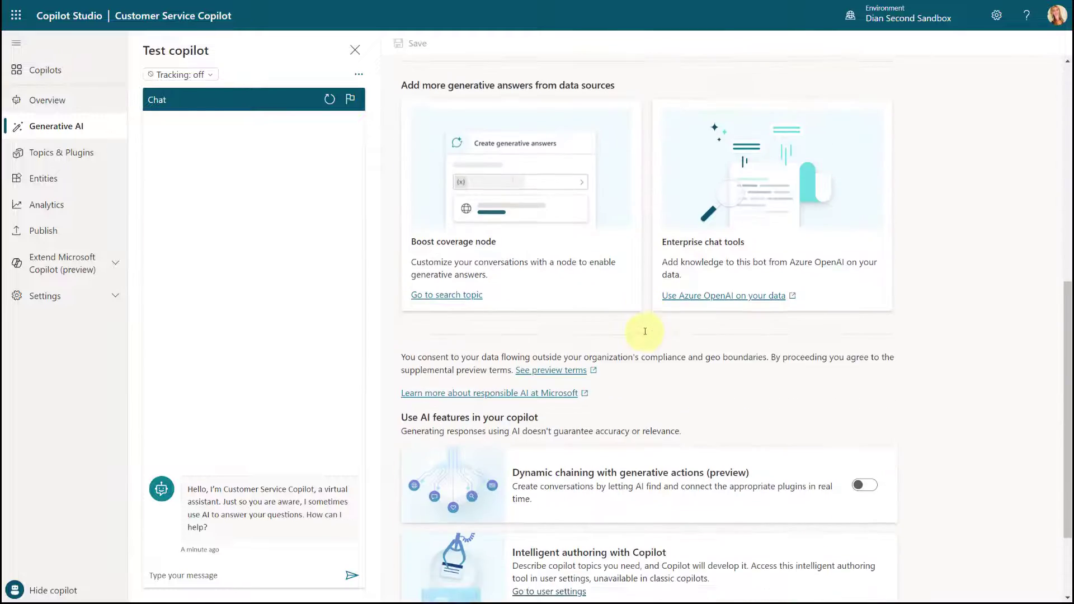
scroll(645, 331, "down", 2)
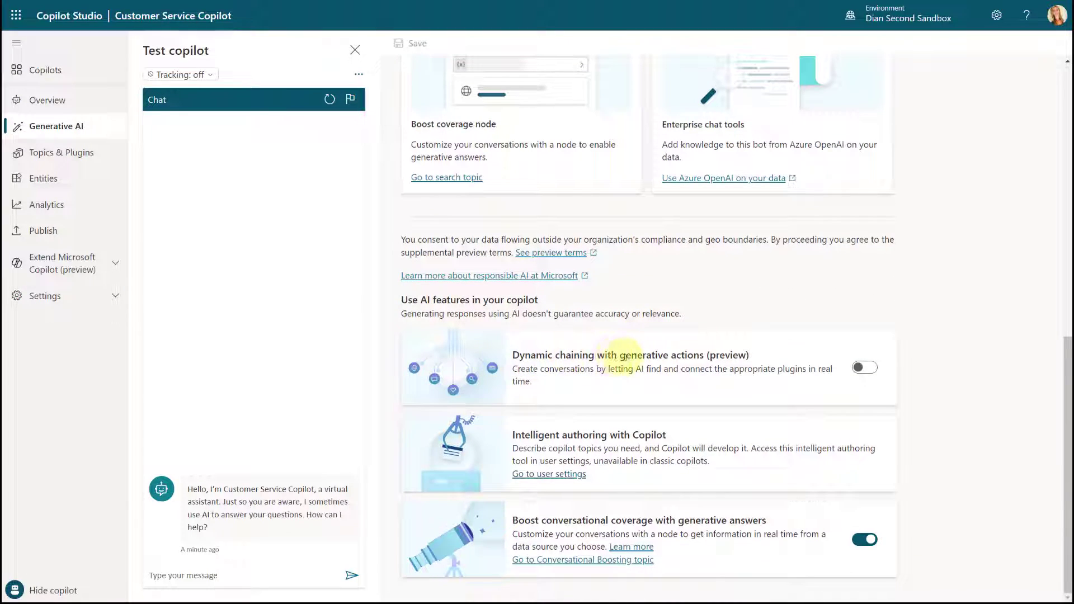
left_click(872, 368)
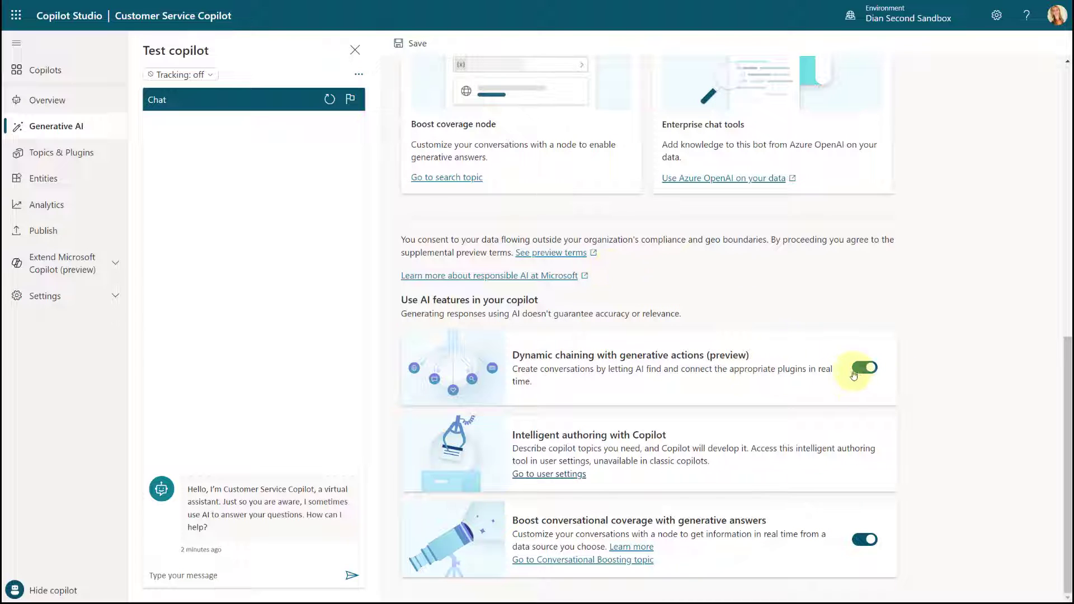
left_click(414, 43)
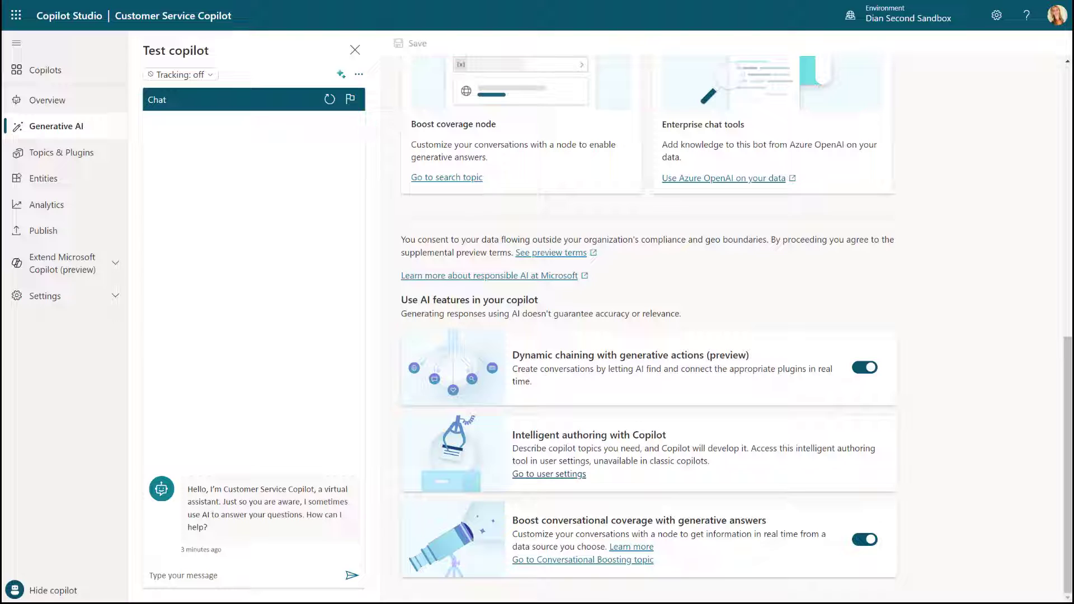
Step: Browse the topics and plugin actions, then open the MSN Weather - Get current weather plugin action
left_click(74, 160)
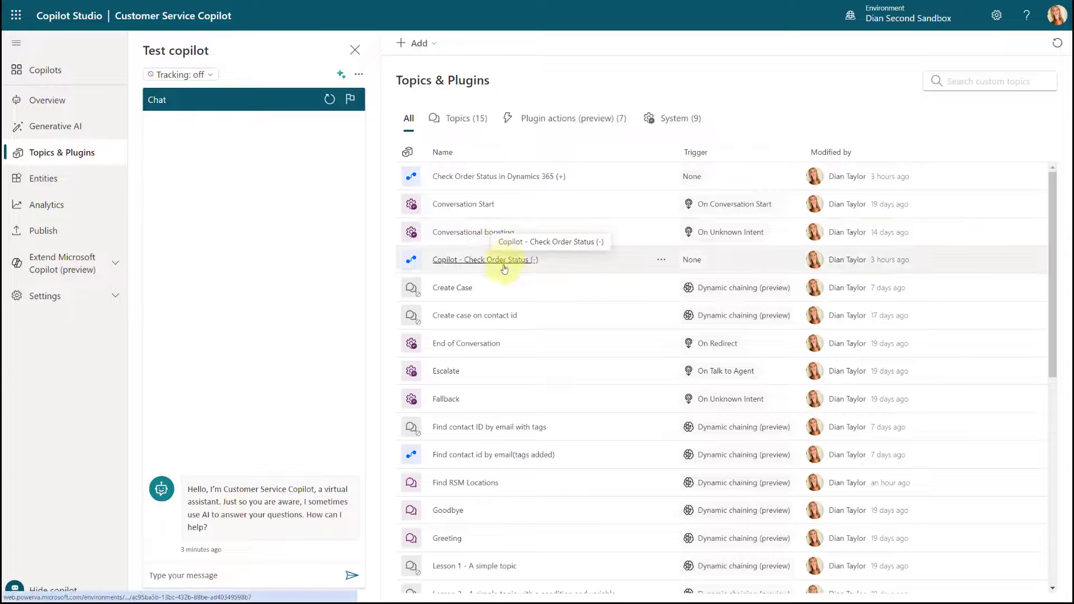
left_click(463, 118)
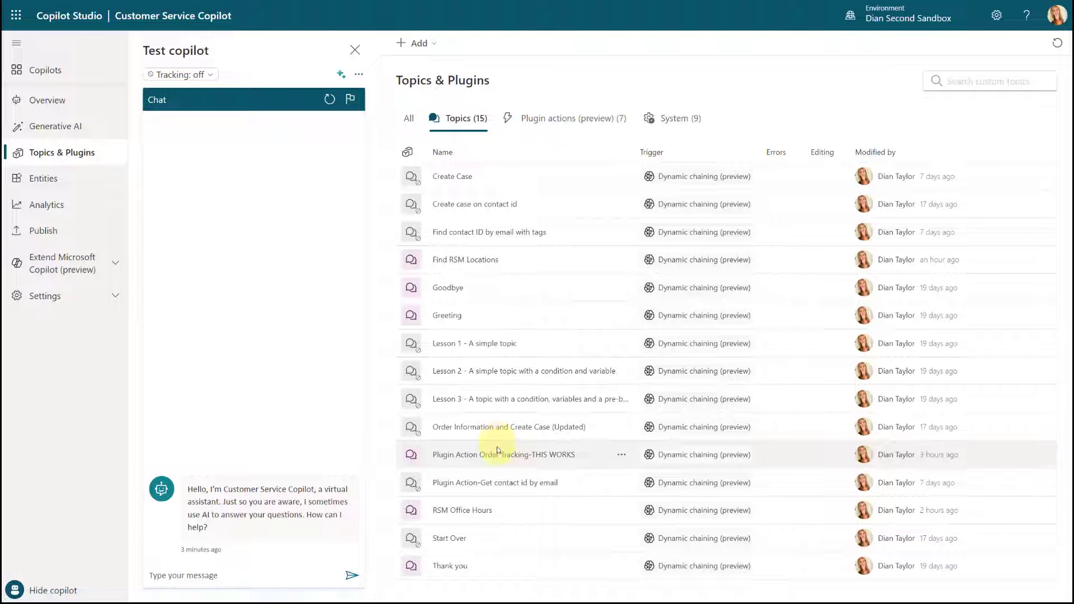
left_click(454, 261)
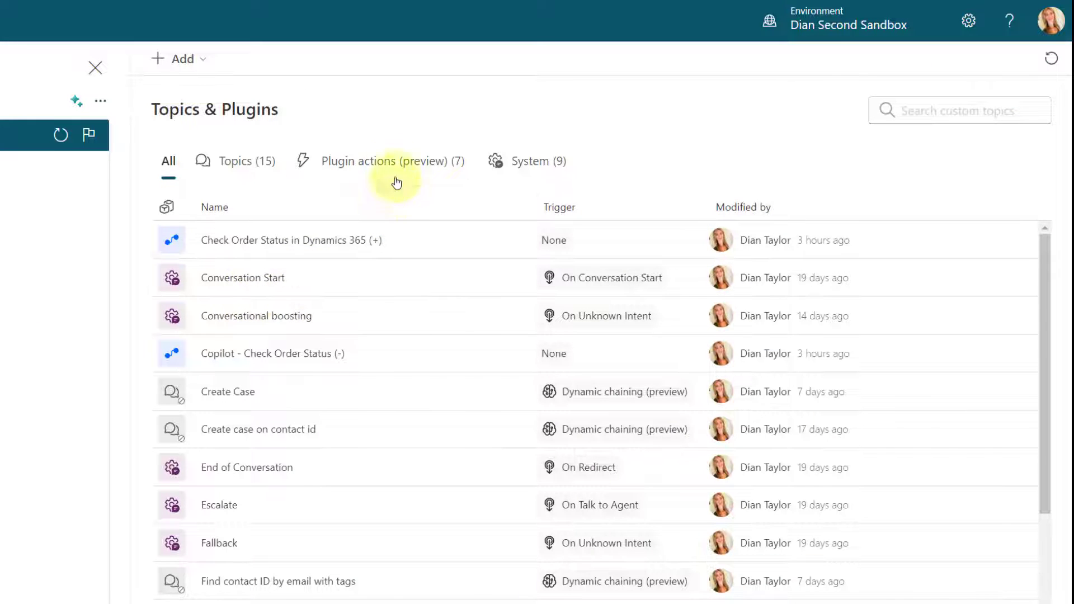
left_click(389, 165)
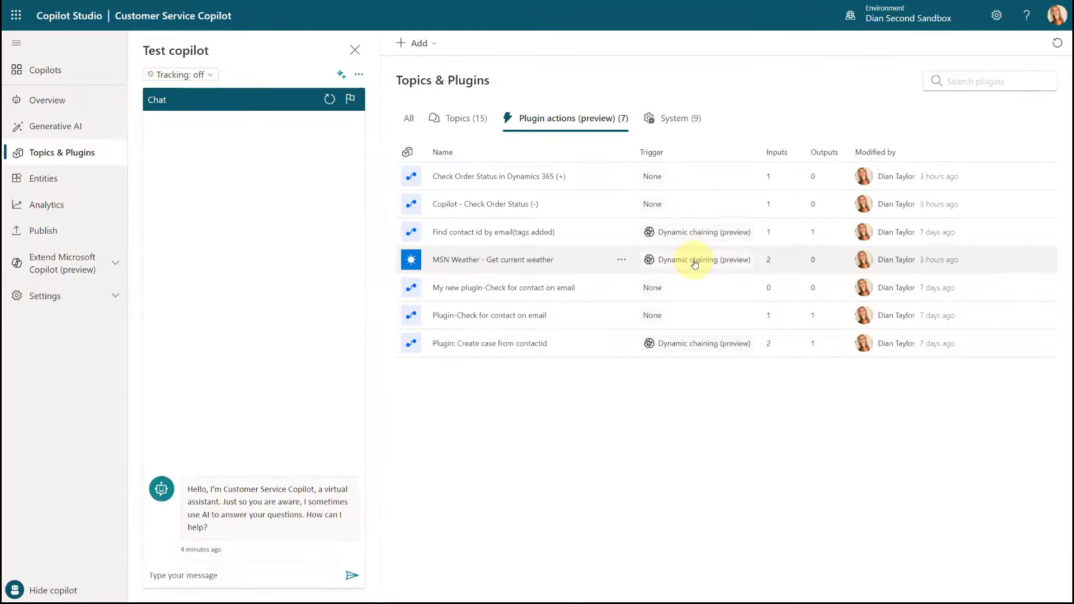
left_click(695, 264)
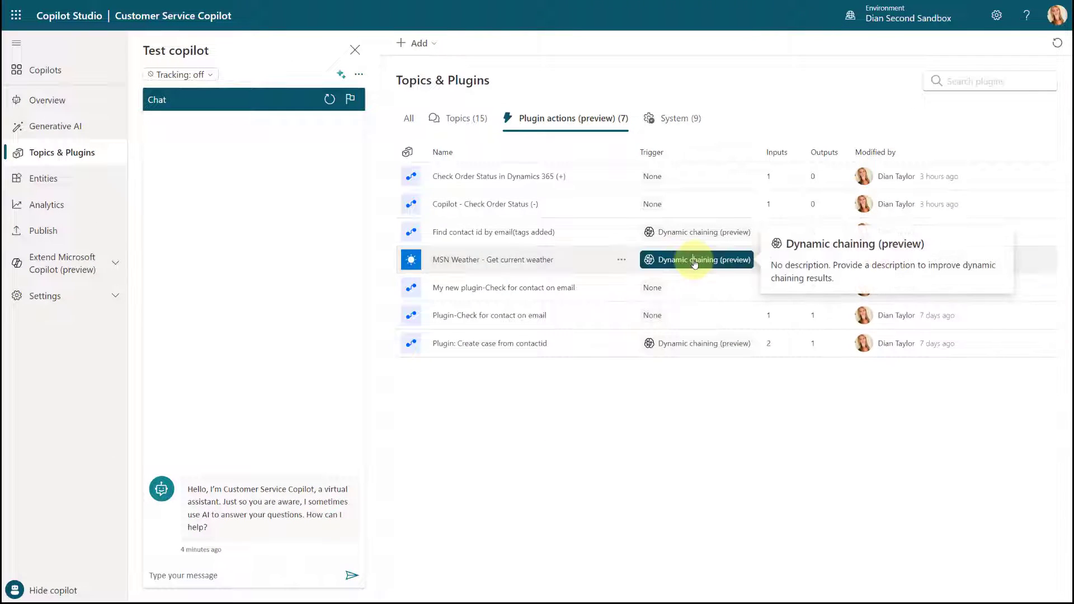
left_click(469, 261)
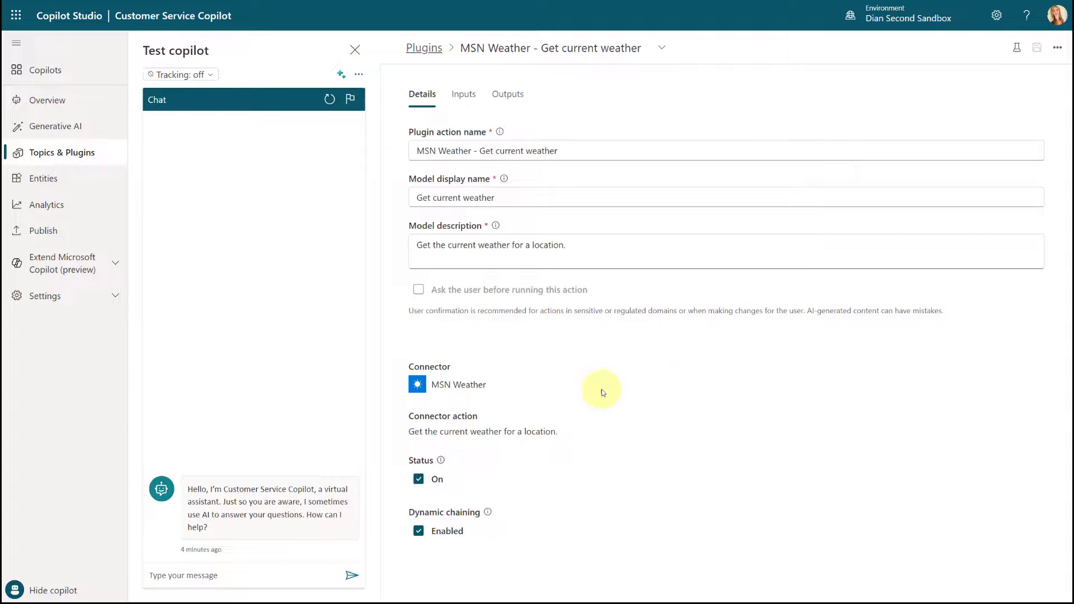
Step: Switch the test pane to tracing mode, leaving the plugin page without saving
left_click(420, 533)
left_click(419, 532)
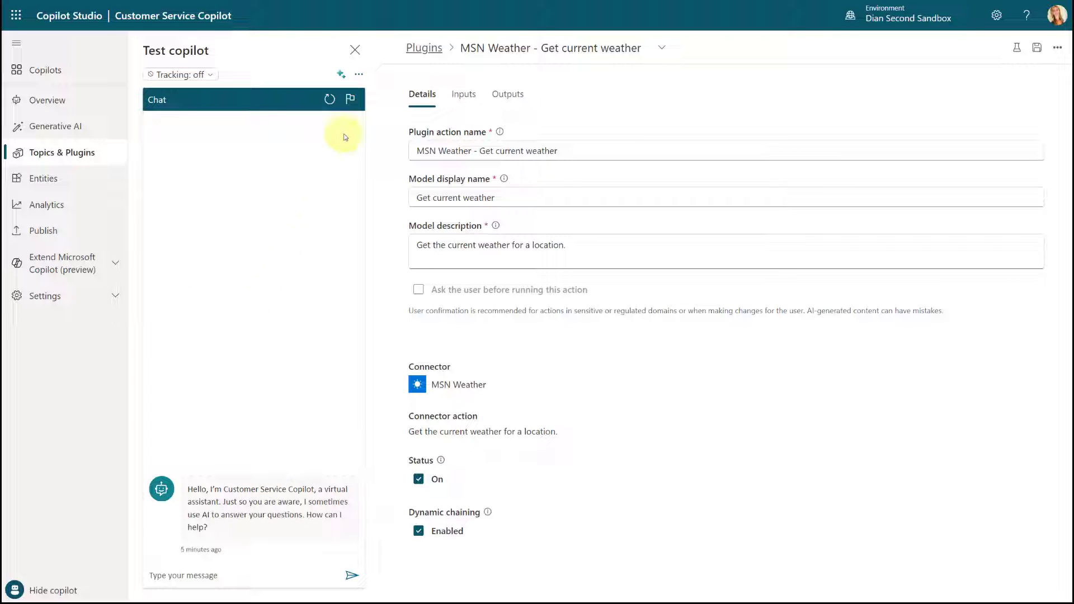
left_click(341, 74)
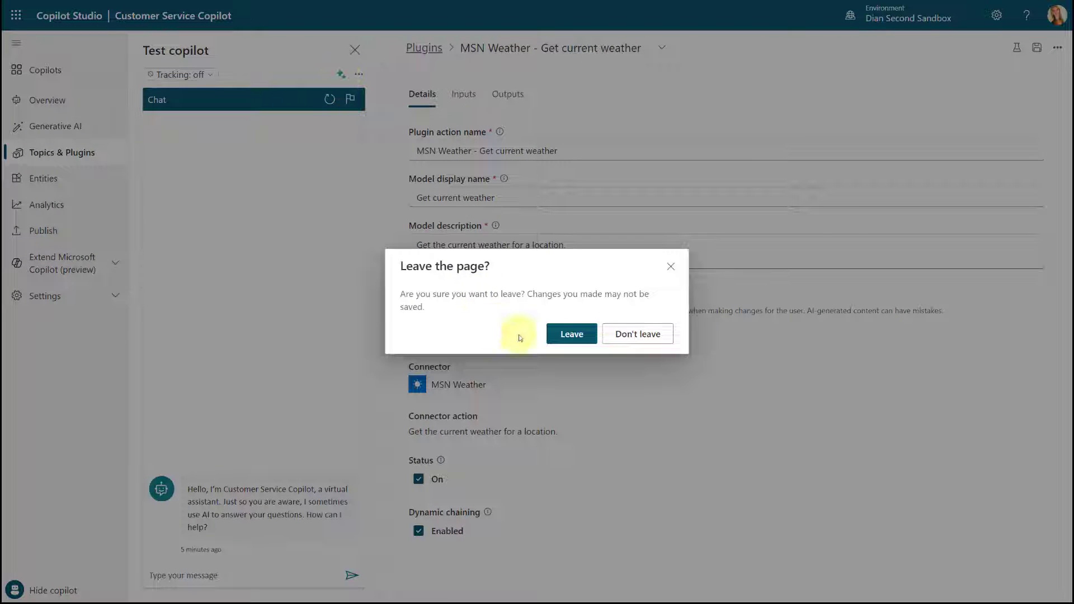
left_click(571, 334)
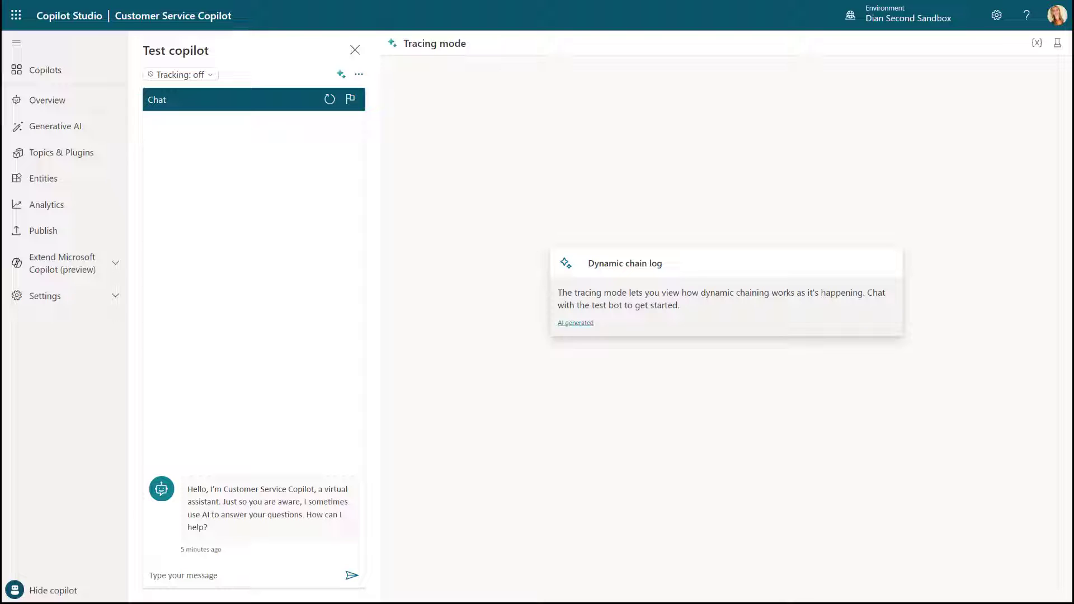
Step: Open the Find RSM Locations topic and review its question, location options and office messages
left_click(76, 153)
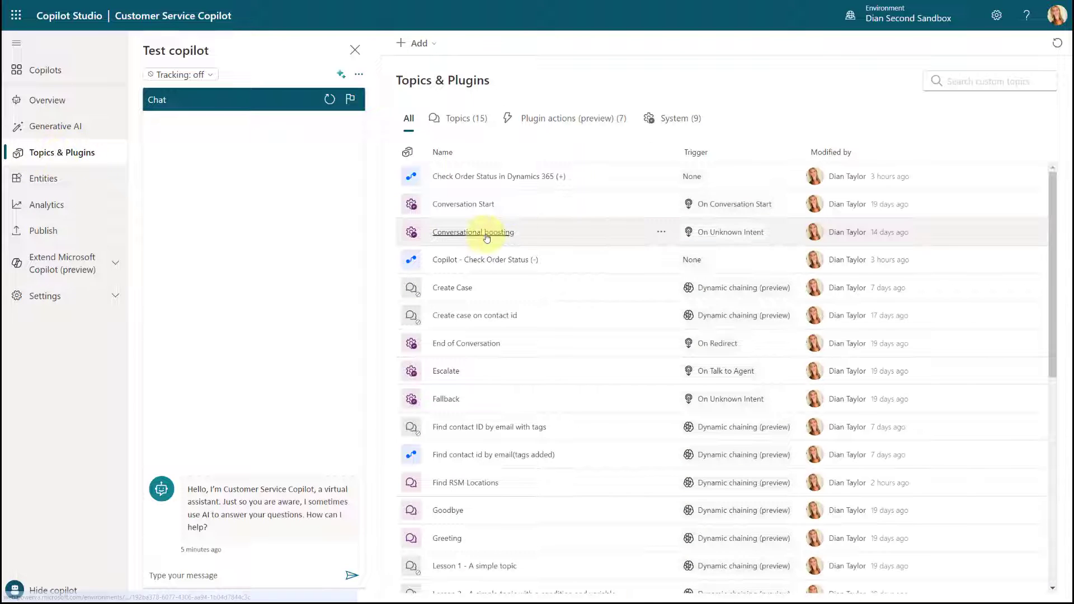
left_click(480, 119)
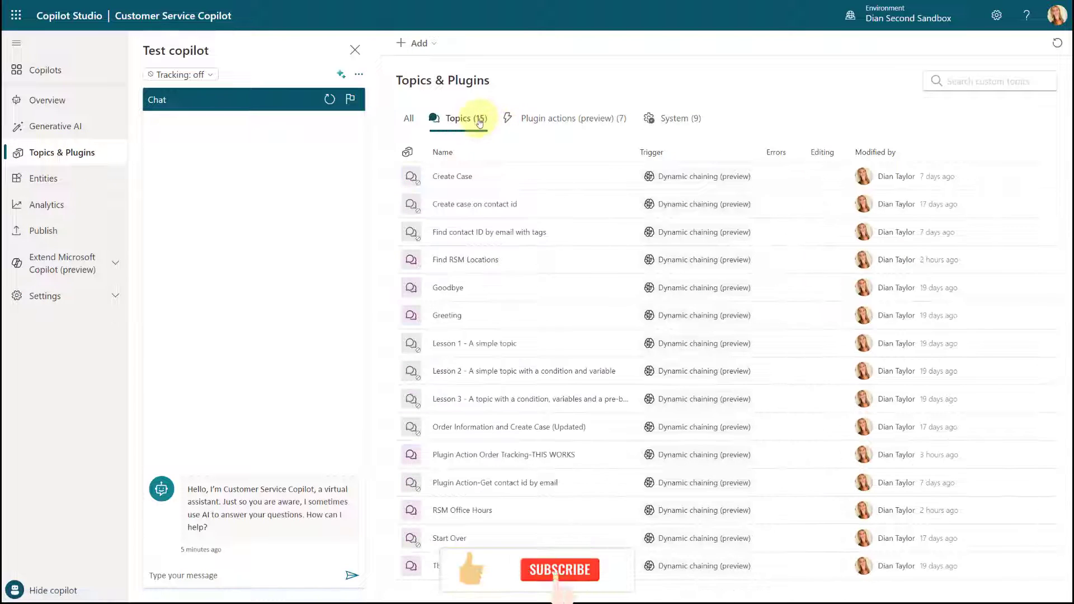
left_click(462, 262)
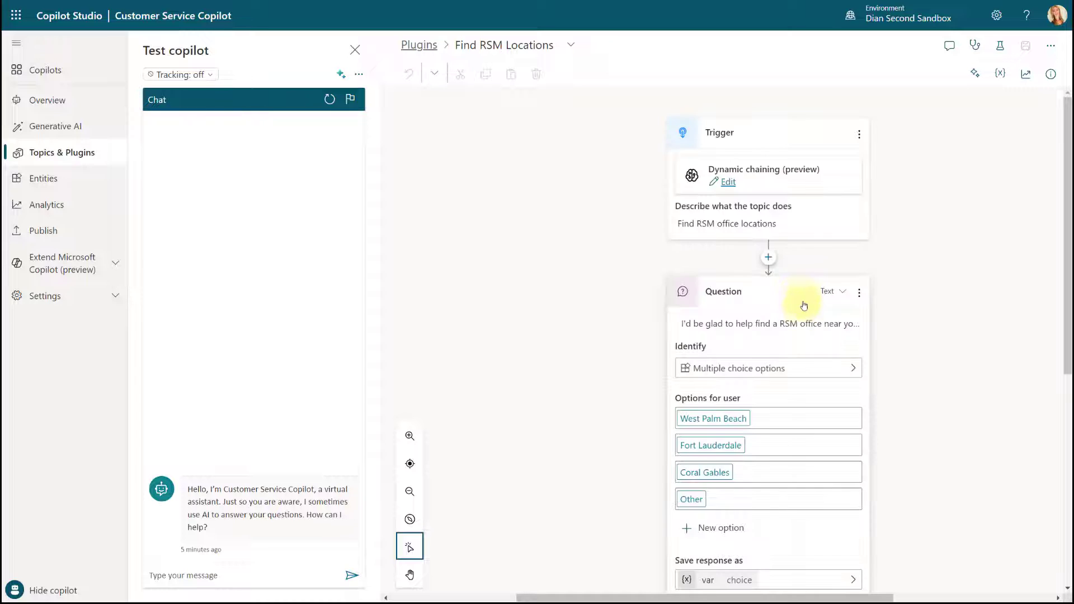
scroll(801, 308, "down", 3)
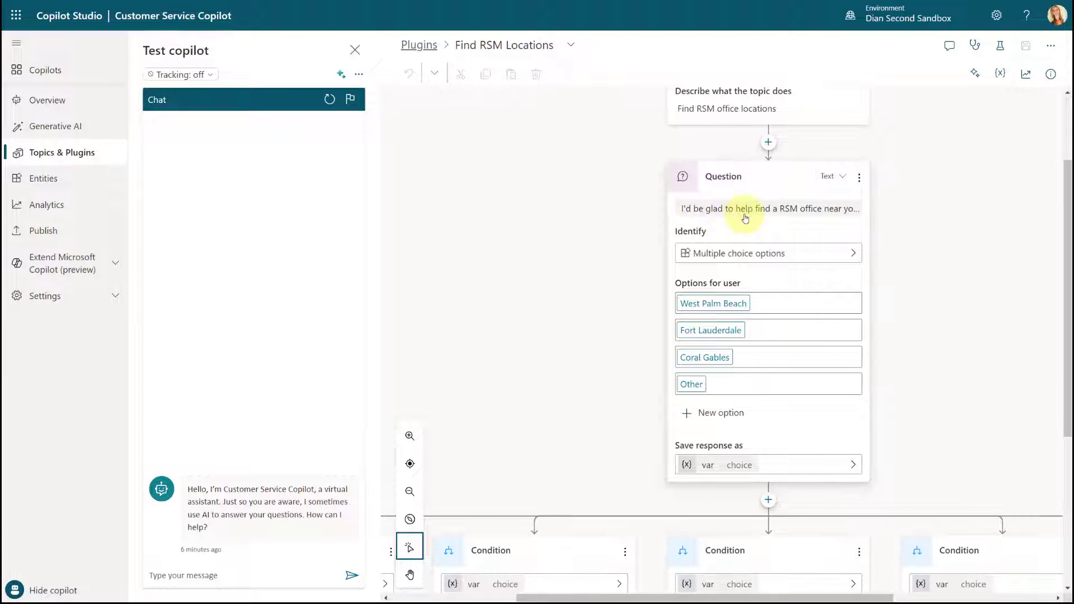
left_click(708, 212)
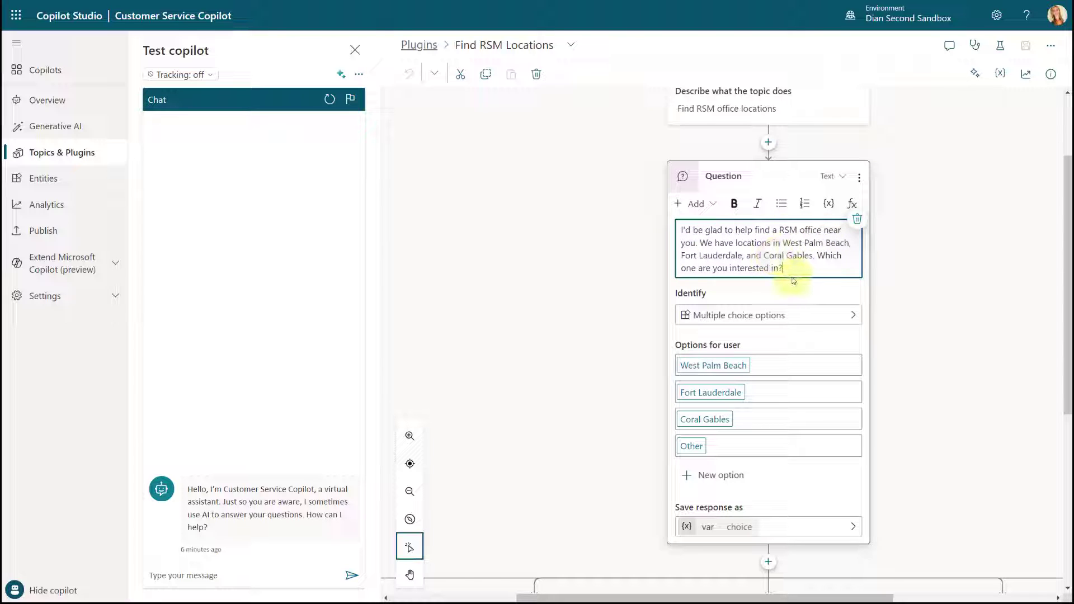
scroll(767, 304, "down", 3)
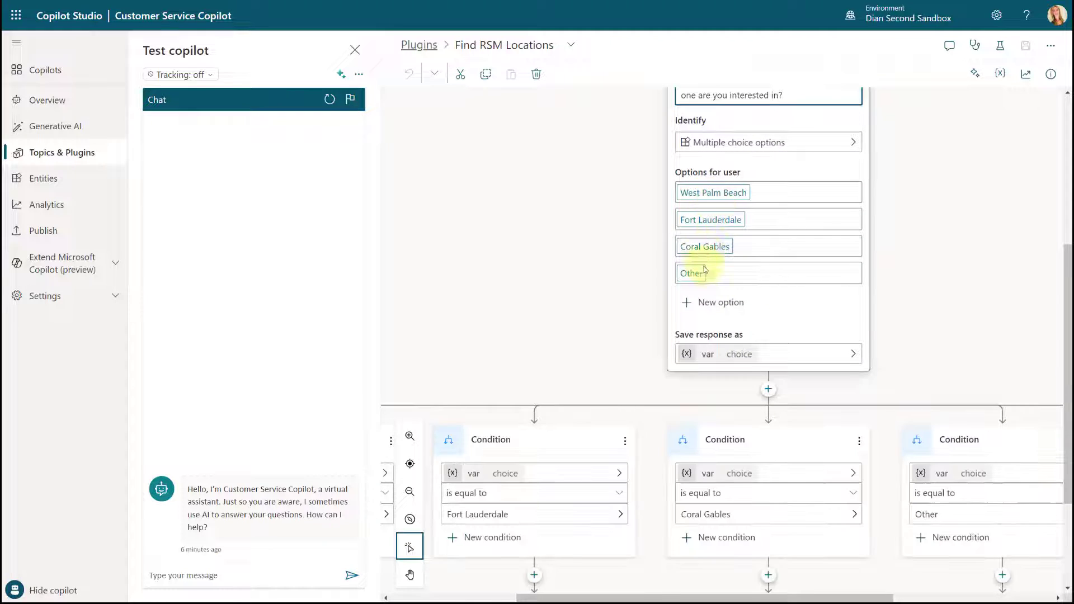
scroll(696, 271, "down", 3)
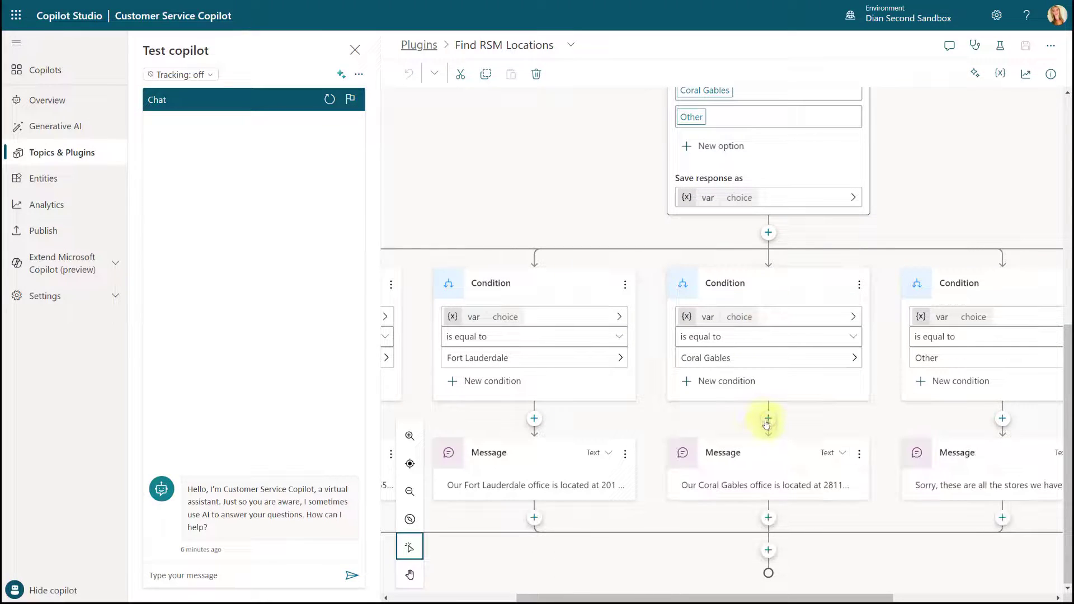
left_click(720, 485)
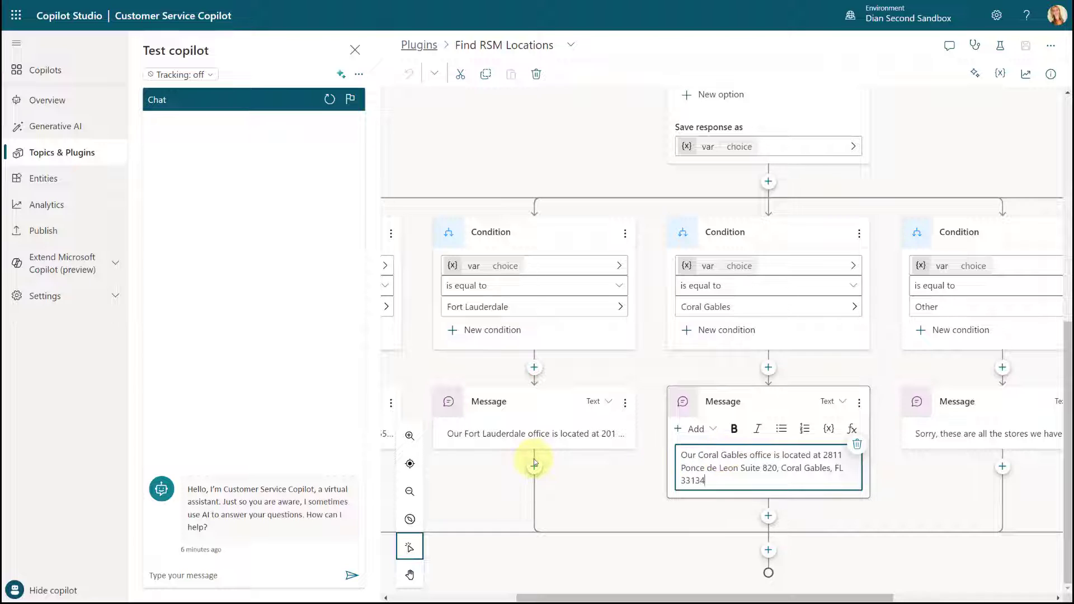
left_click(426, 44)
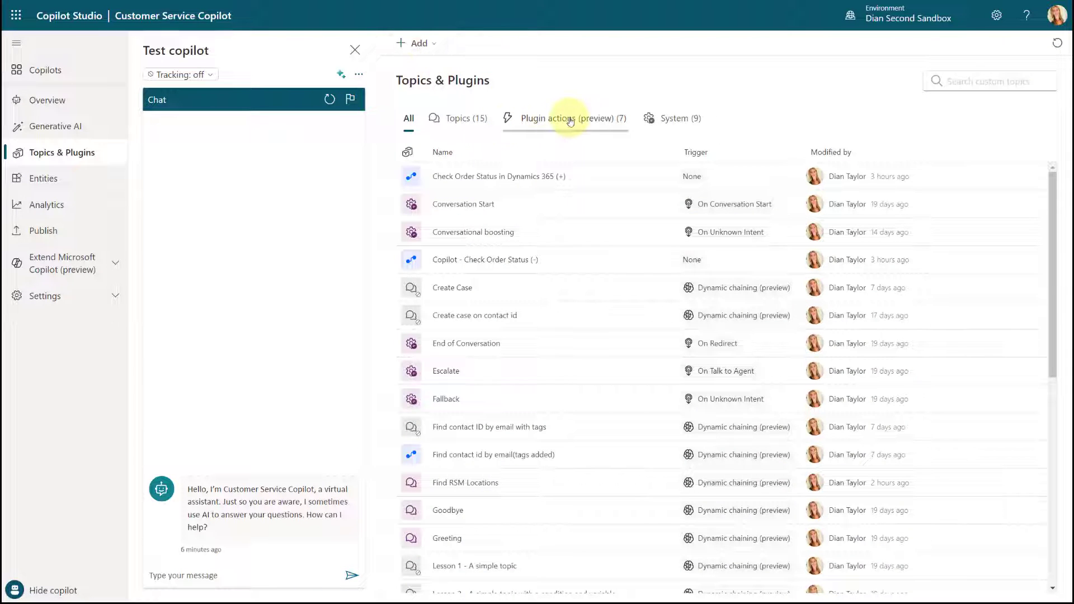
Step: Send the test copilot the message "i am looking for an RSM office"
left_click(570, 119)
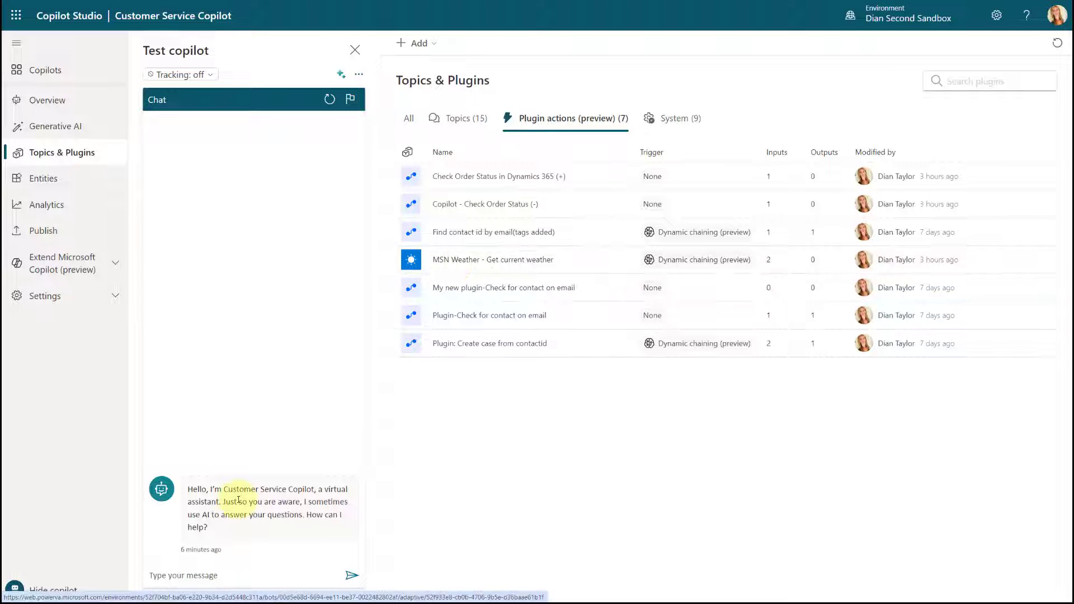
left_click(182, 577)
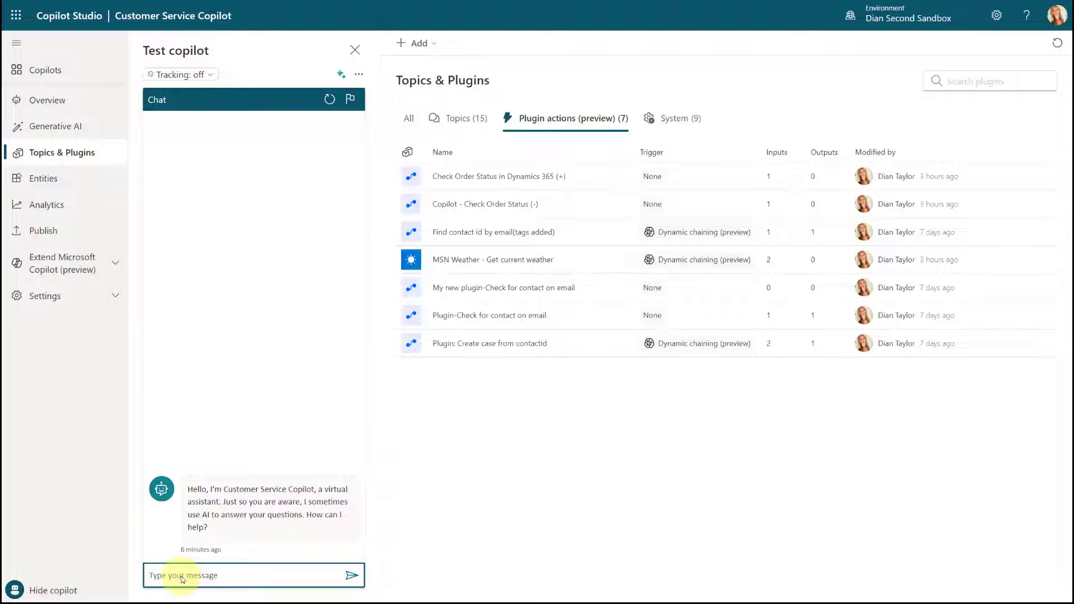
type("i am looking for an RSM office")
key("Return")
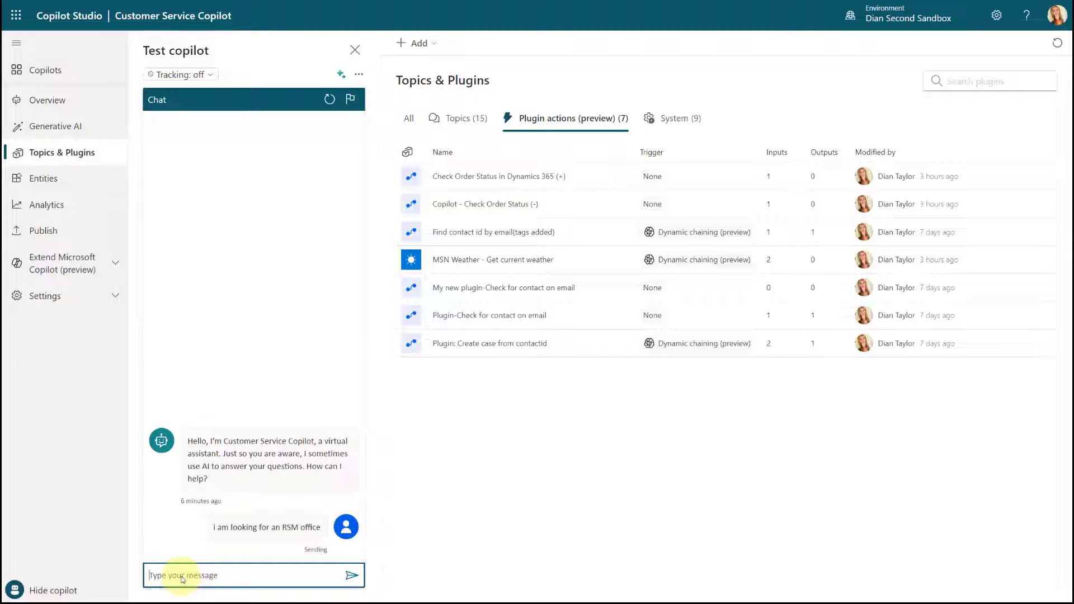
Step: Show the tracing mode log and answer the office question with Fort Lauderdale
left_click(341, 74)
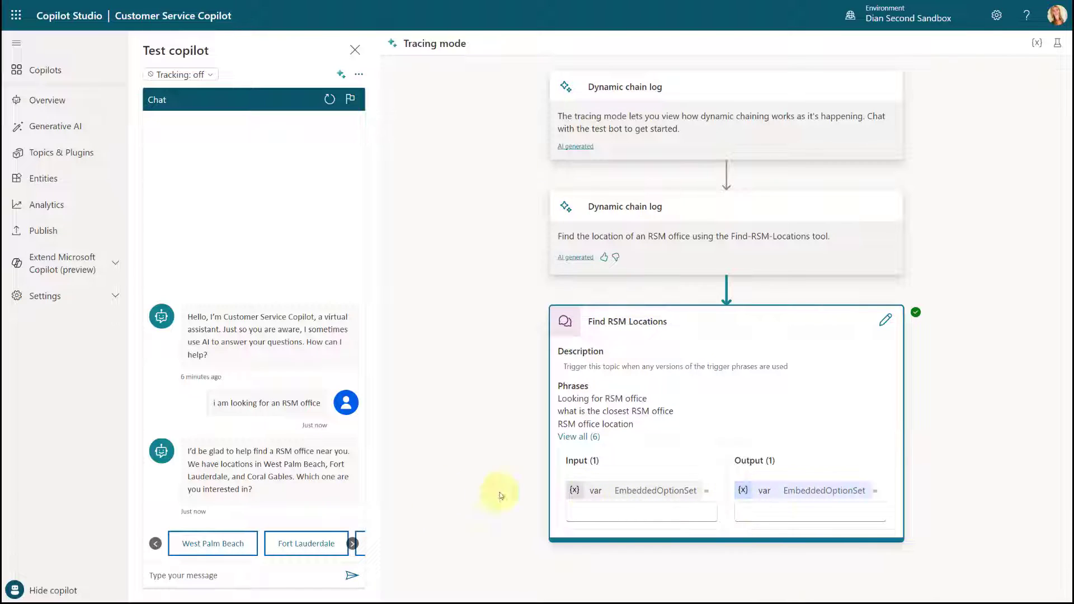
left_click(297, 545)
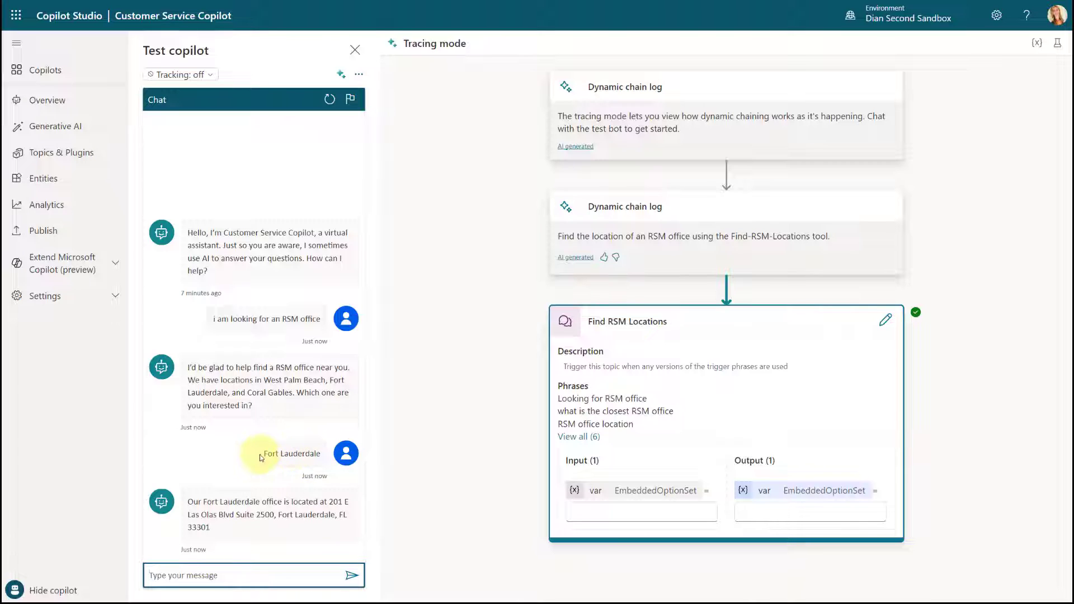
left_click_drag(264, 454, 324, 453)
left_click(257, 470)
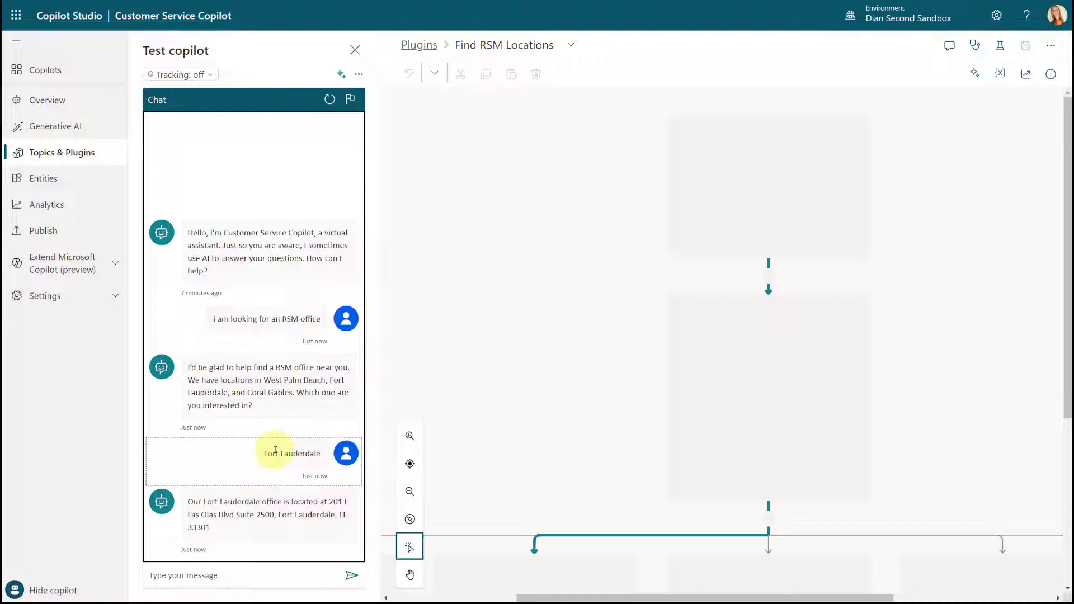
left_click(341, 73)
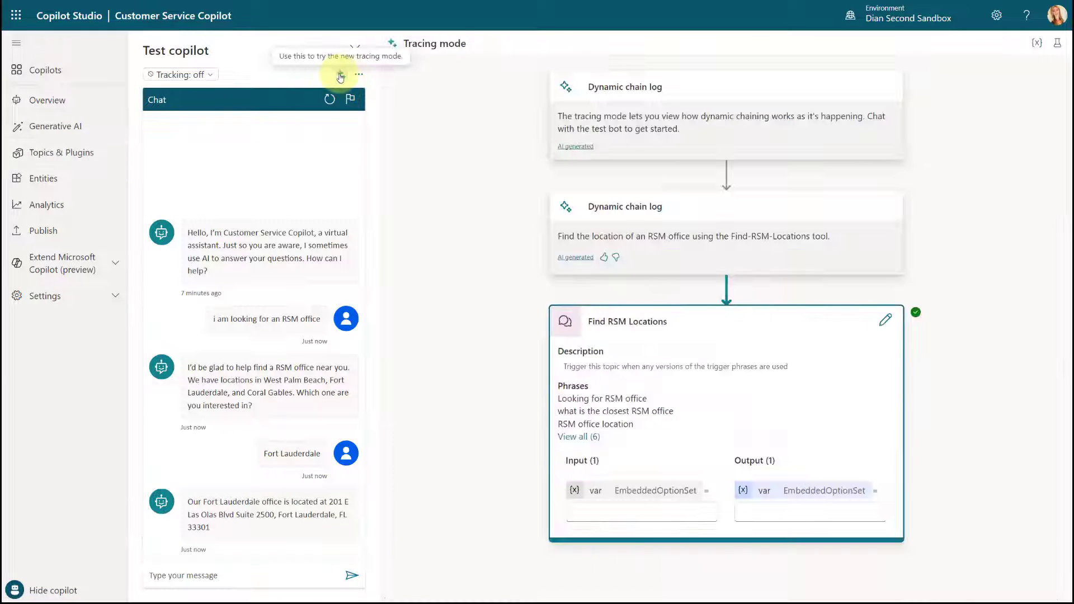
Step: Ask the test copilot "what is the weather like there?"
left_click(249, 574)
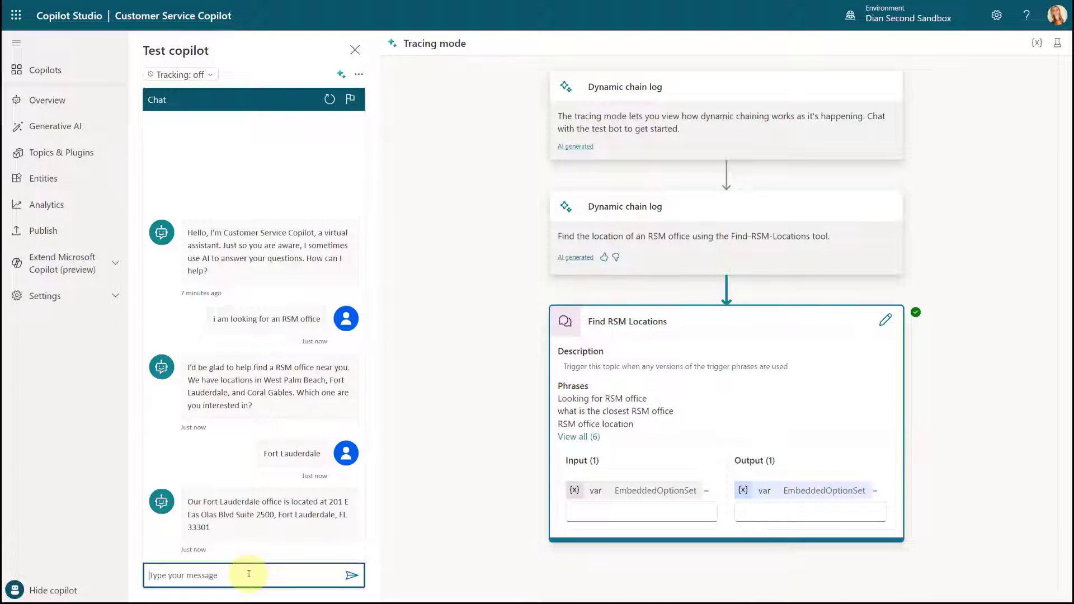
type("what is the e")
key("BackSpace")
type("weather like there?")
key("Return")
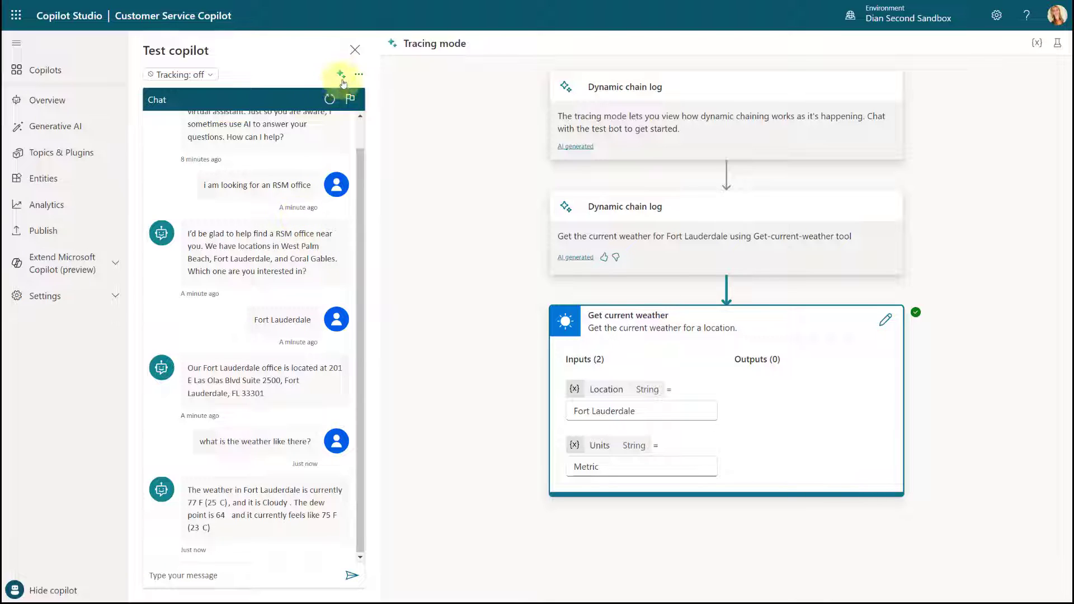
Step: Restart the test conversation and send "I am looking for an RSM office and want to know what the weather is like there"
left_click(329, 100)
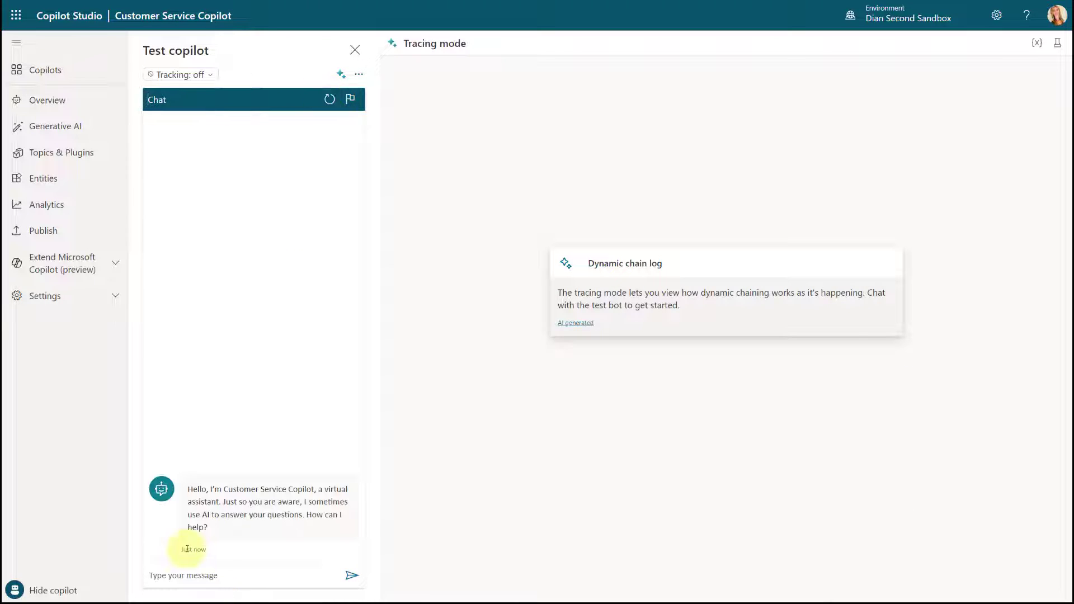
left_click(198, 576)
key("Return")
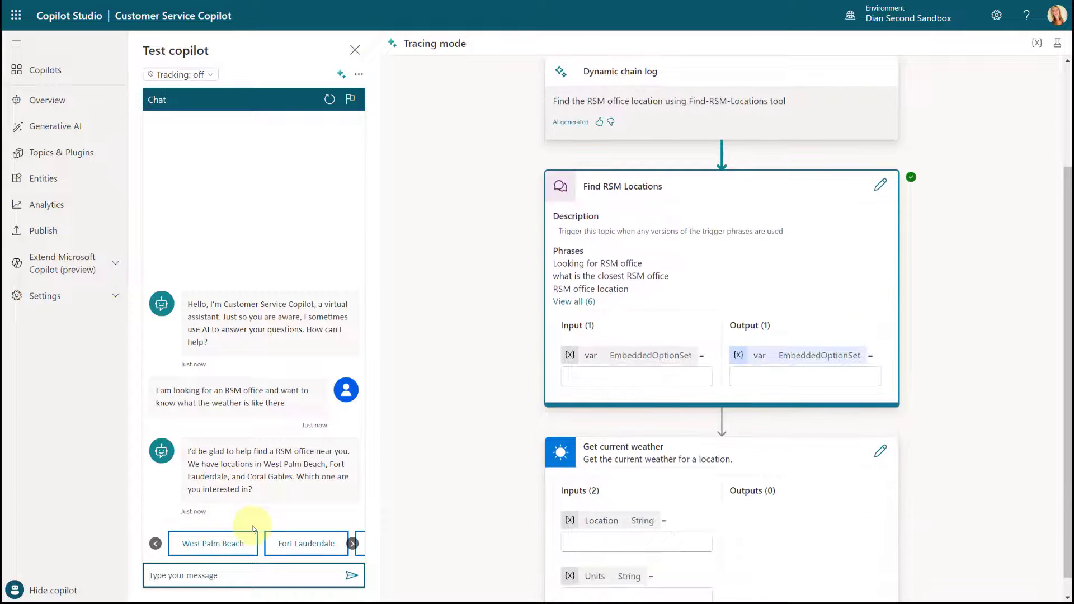
Step: Answer the office question with Fort Lauderdale
left_click(306, 542)
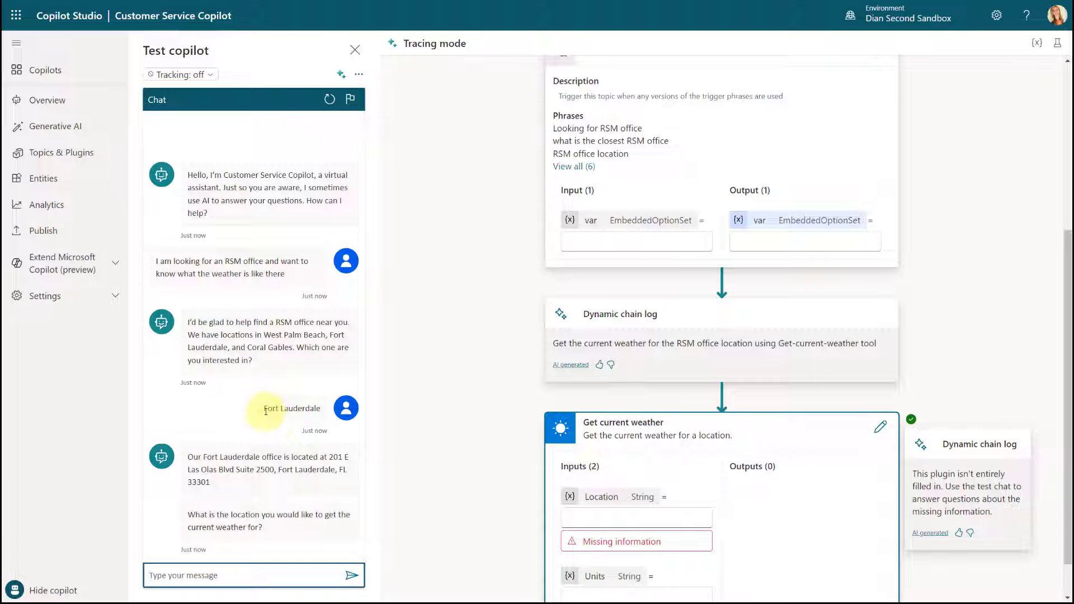
Step: Answer the copilot's weather location question with "fort lauderdale"
left_click(228, 575)
type("fo")
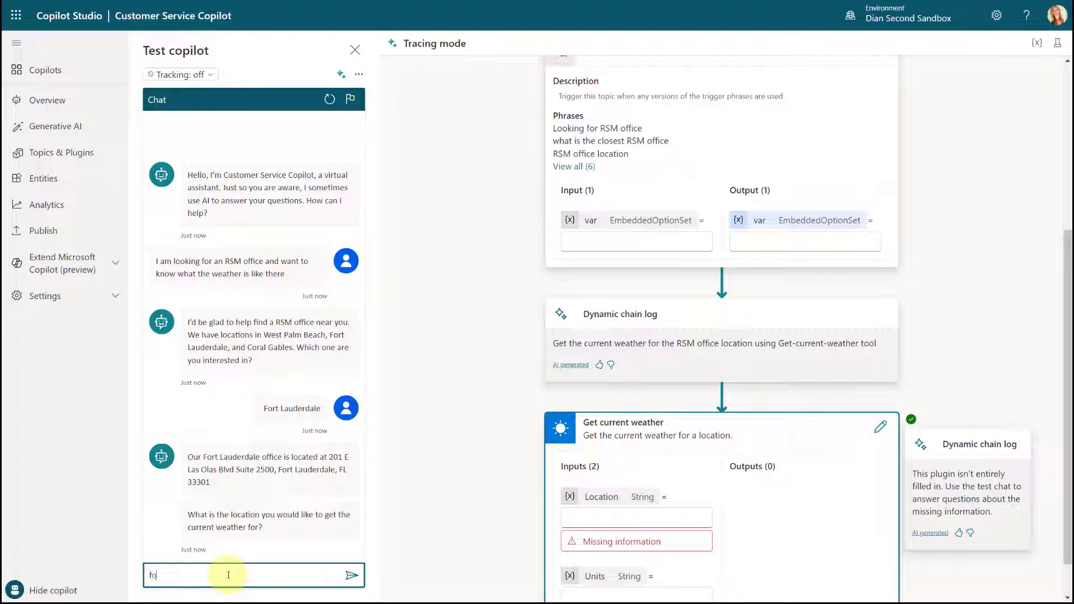
type("rt lauderdale")
key("Return")
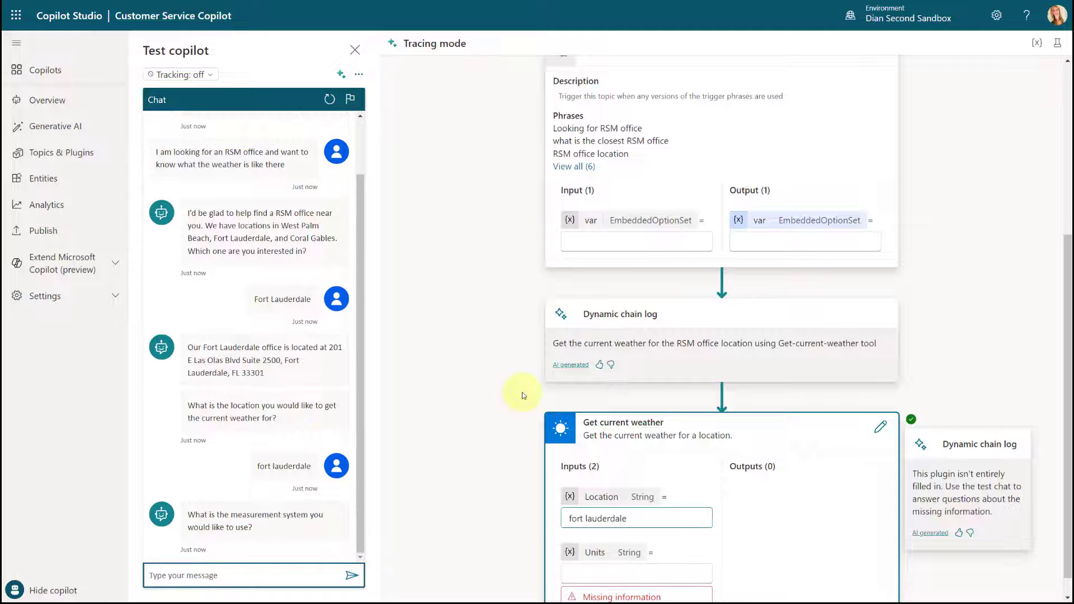
Step: Answer the measurement system question with "fahrenheit"
scroll(664, 173, "up", 2)
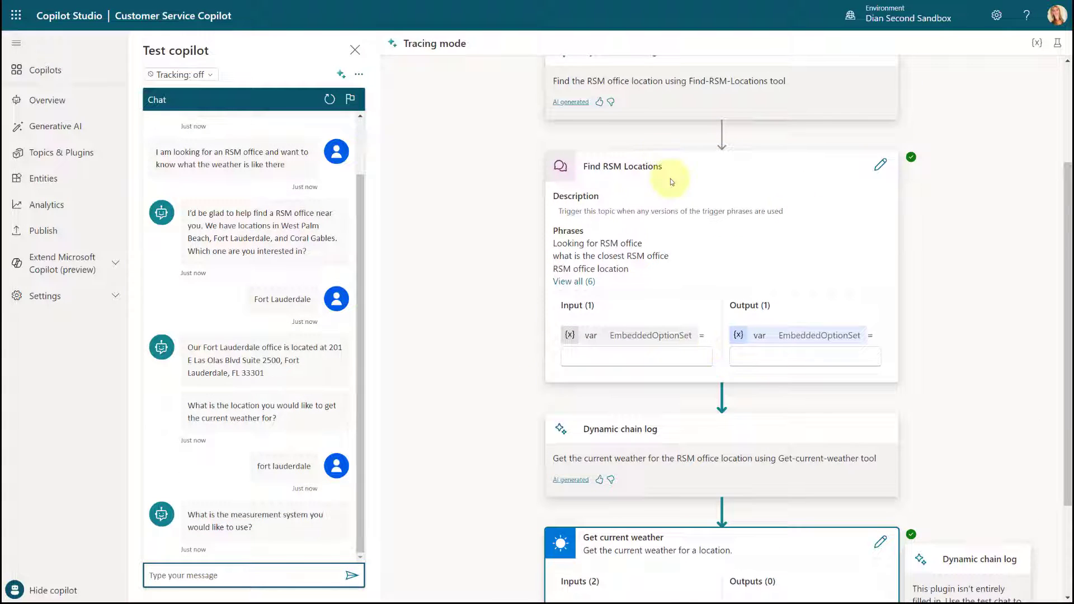
scroll(670, 179, "down", 2)
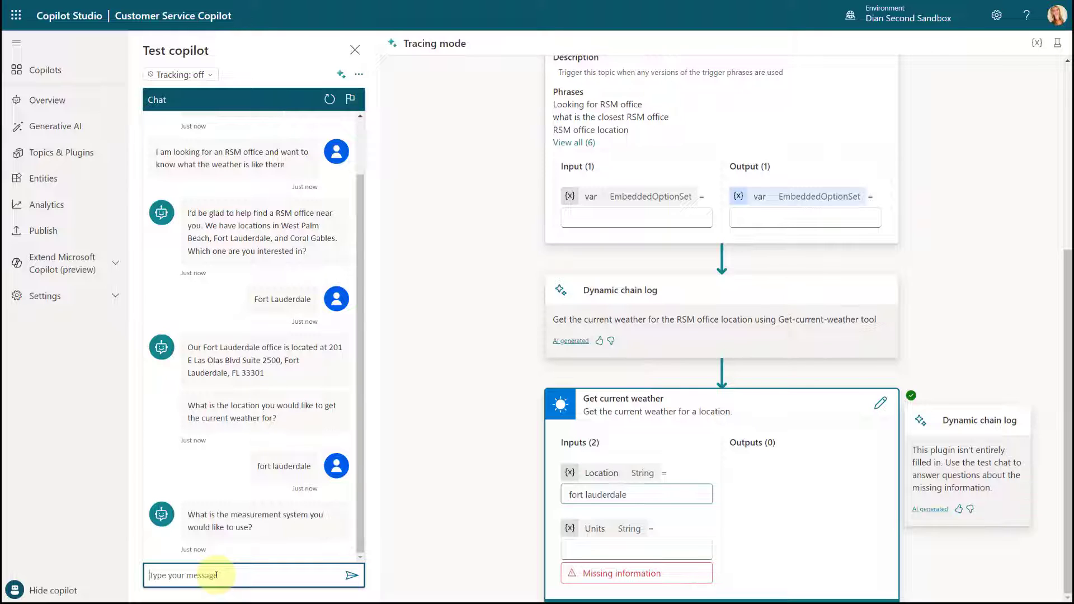
type("fahrenheit")
key("Return")
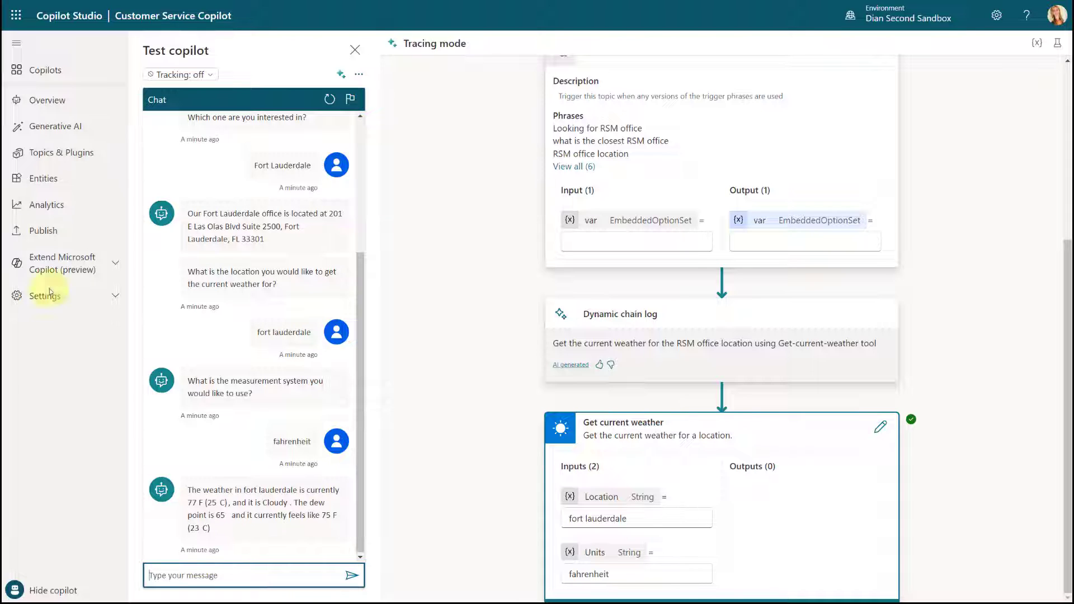
Step: Restart the test conversation and send the message "I need my contact id"
left_click(331, 100)
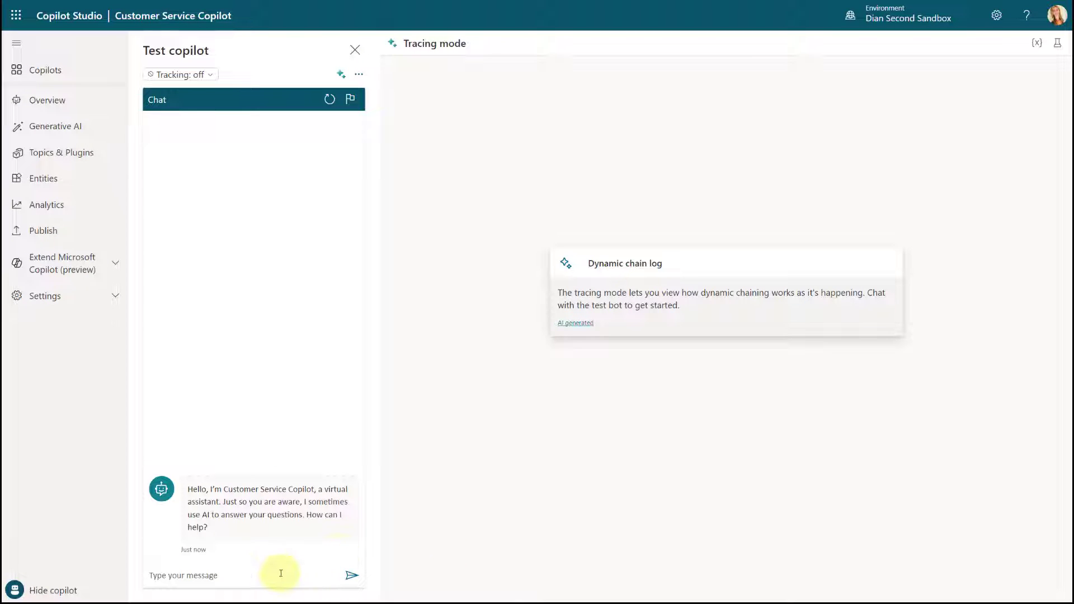
left_click(247, 570)
type("'I need my contact id")
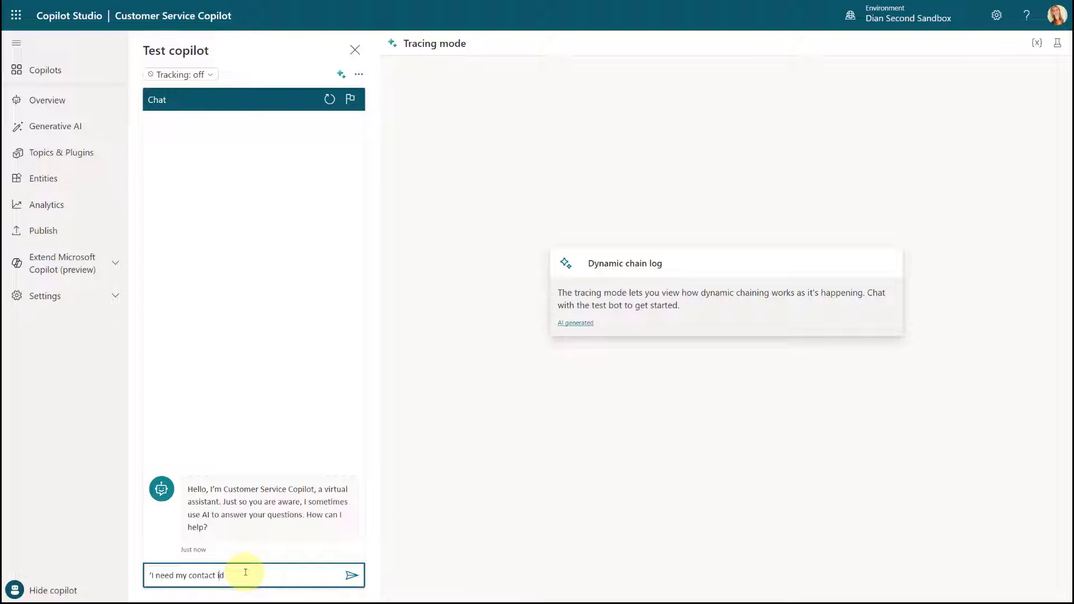
key("Left")
key("Left")
key("Left")
key("Left")
key("BackSpace")
key("Return")
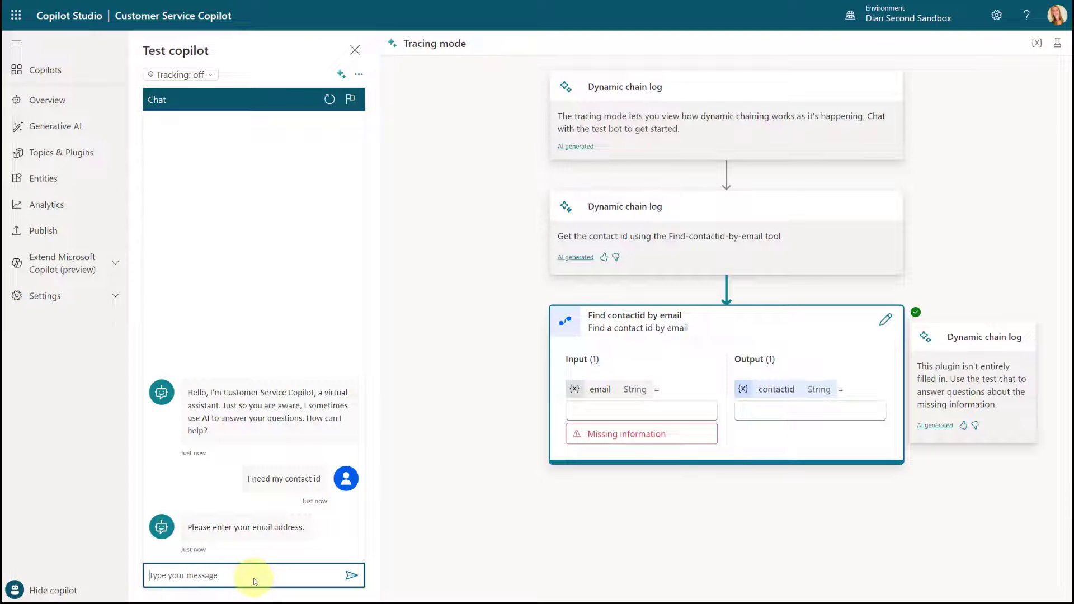
Step: Reply to the email prompt with the contact's e-mail address
key("Return")
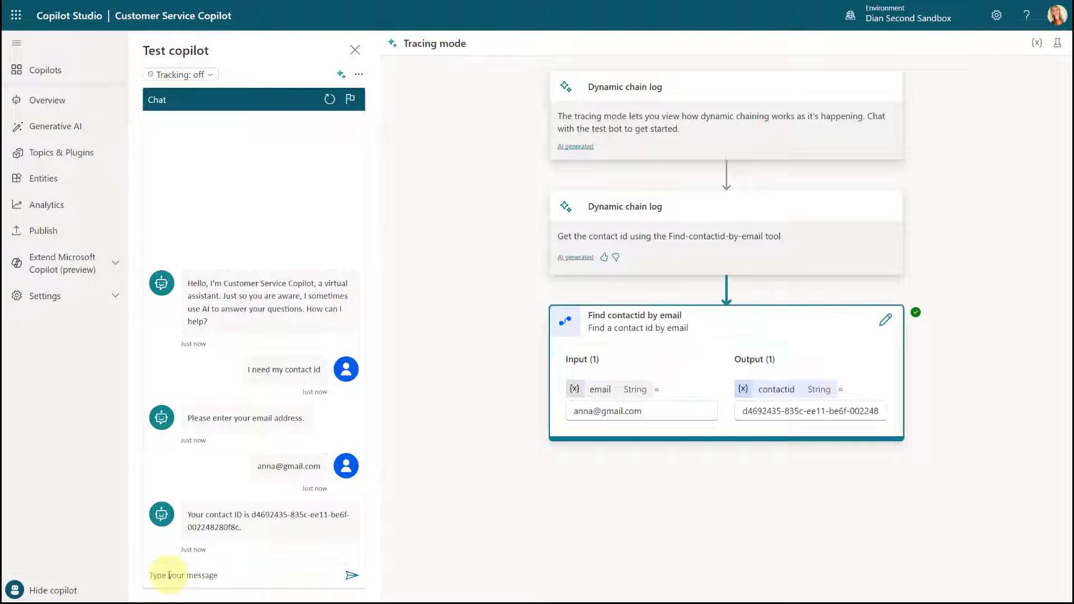
Step: Send the test copilot the message "i want to create a case"
type("i want")
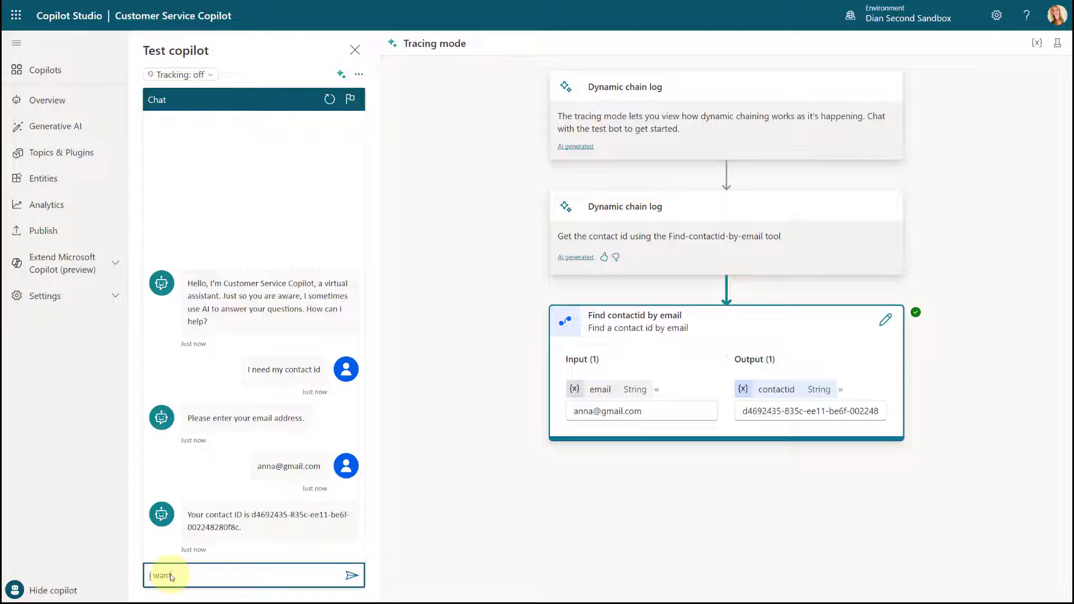
type(" to create a case")
key("Return")
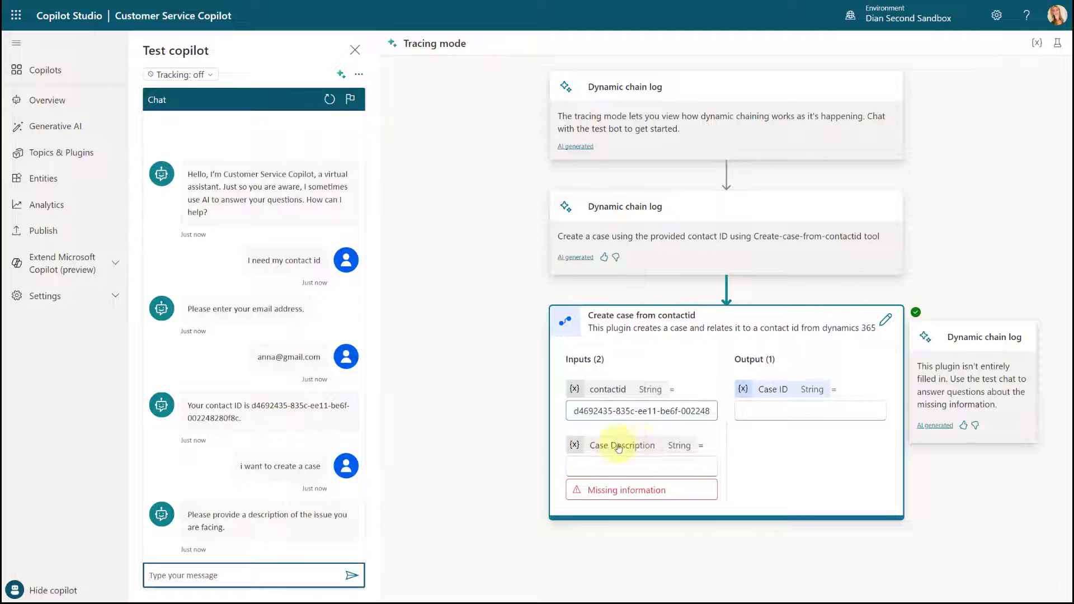
Step: Provide "hvac issues" as the case description in the test chat
left_click_drag(575, 411, 722, 411)
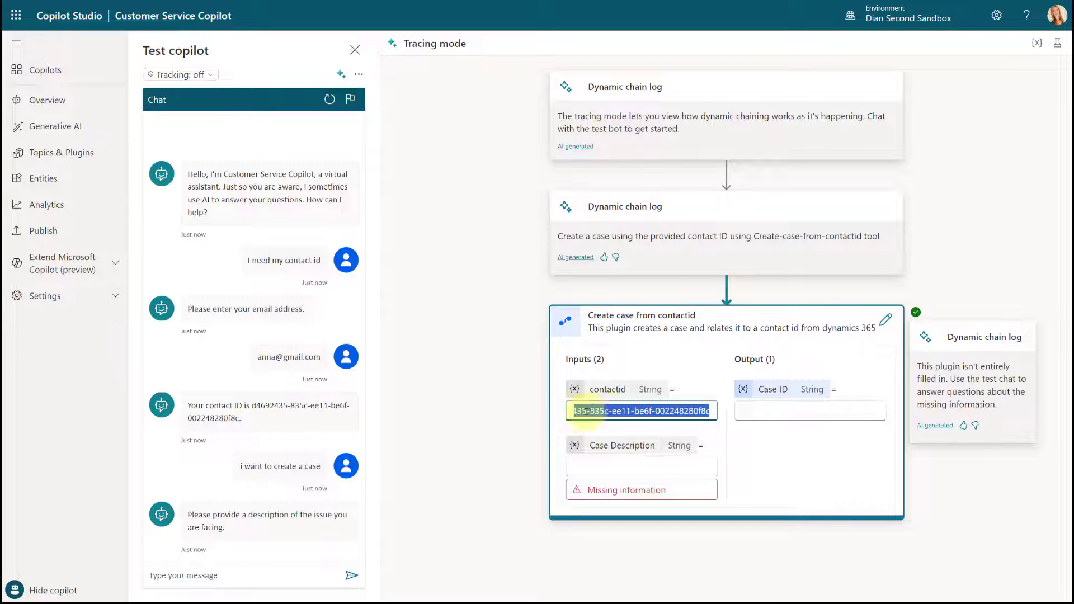
left_click(168, 576)
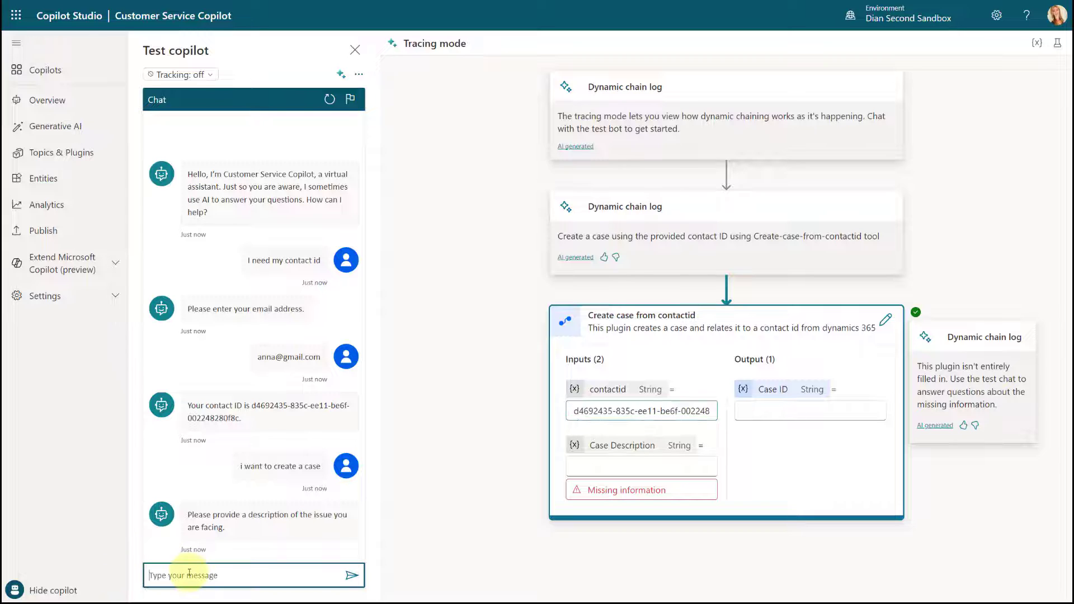
type("hvac issues")
key("Return")
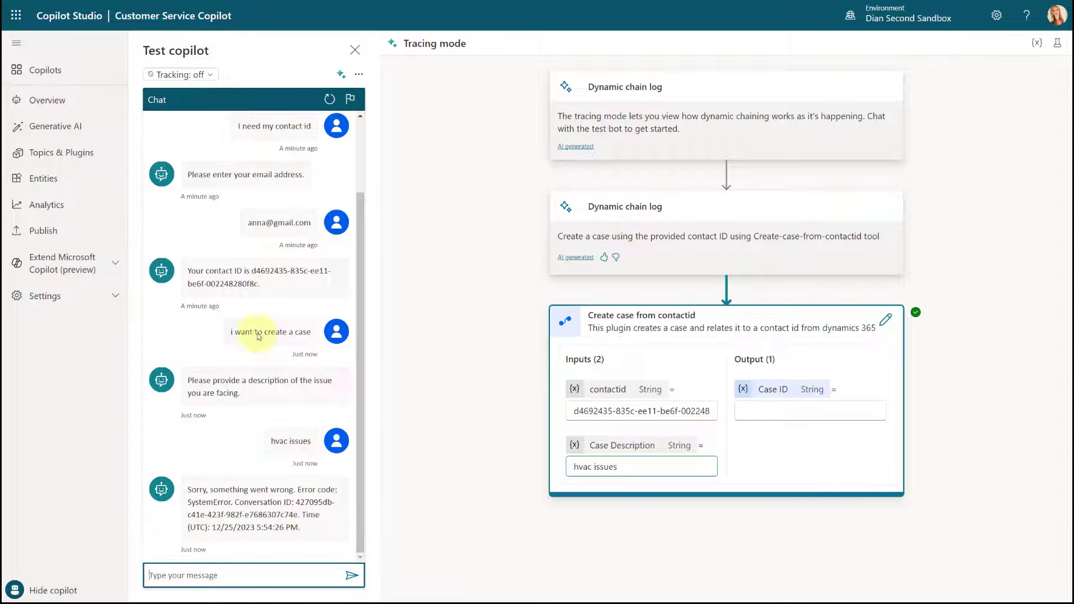
Step: Restart the test conversation and send "i want to create a case but I need my contact id"
left_click(328, 100)
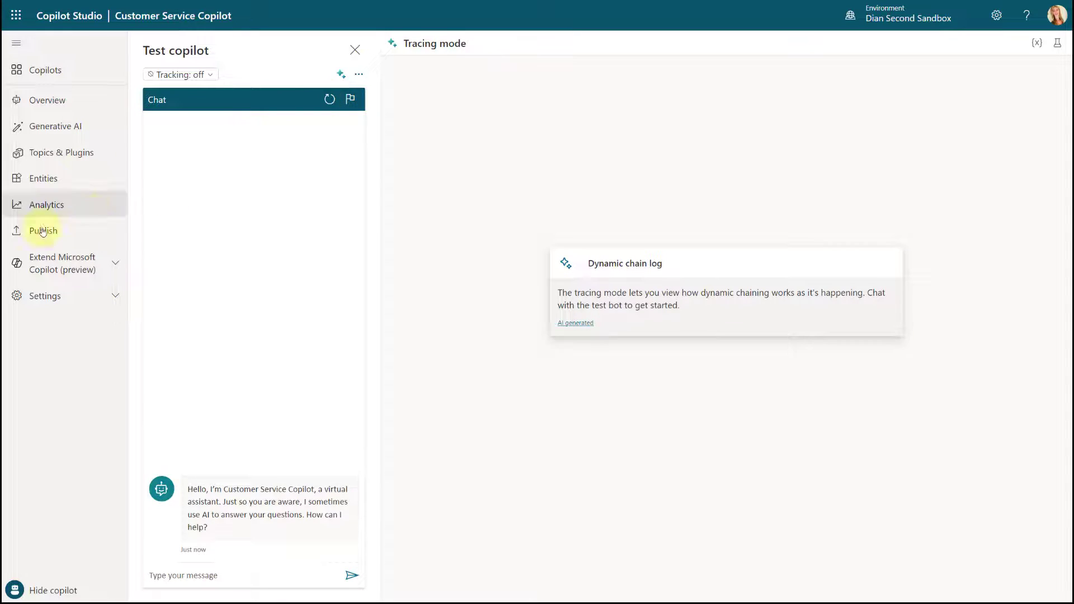
left_click(229, 578)
type("i want to create a case but I need my contact id")
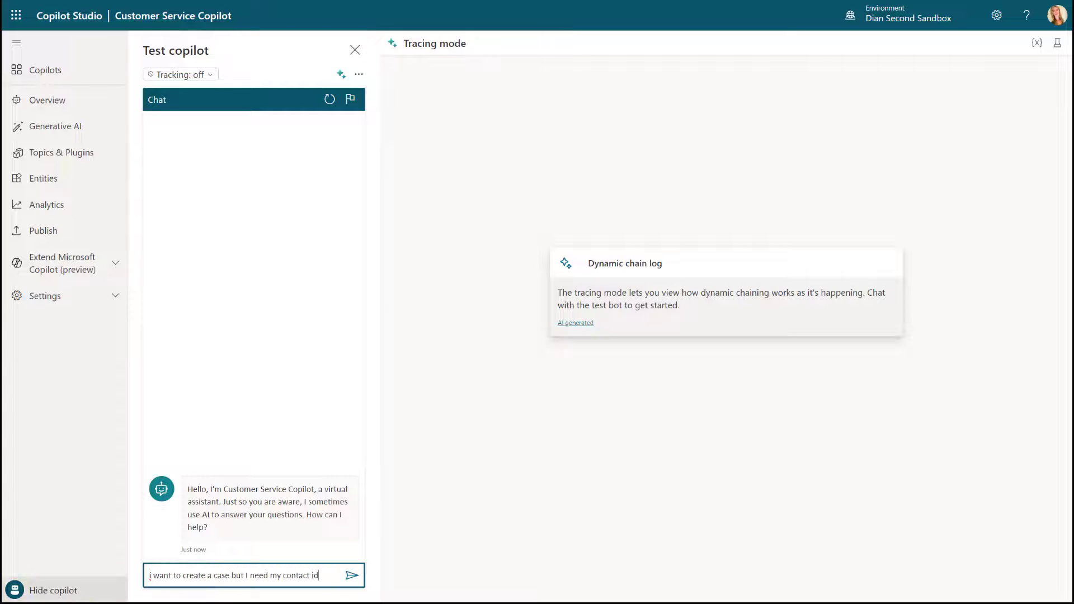
left_click(352, 576)
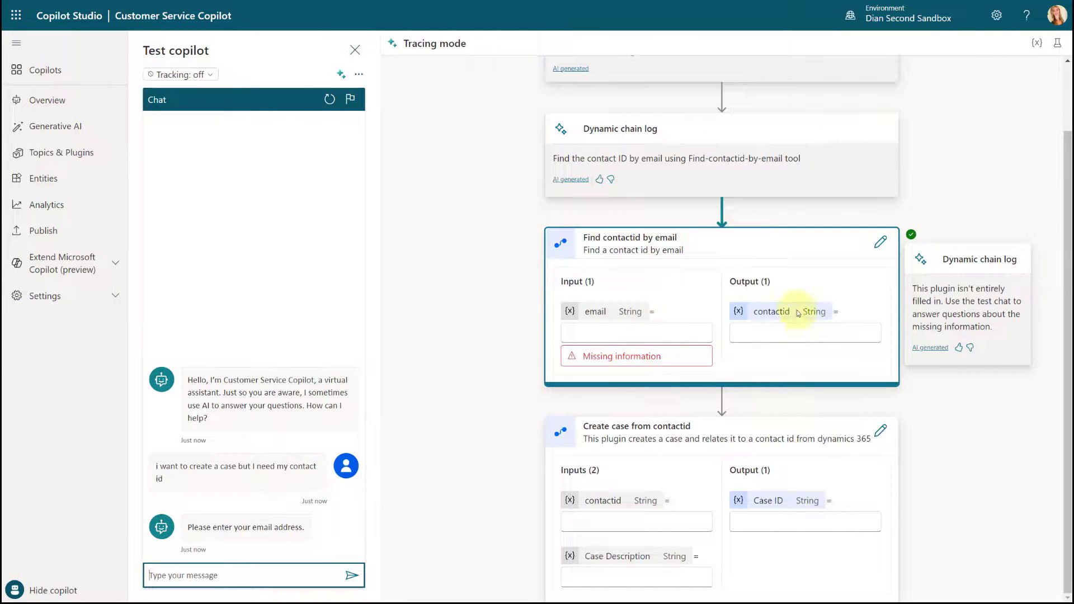
Step: Reply to the email prompt with the contact's e-mail address and review the chained plugin trace
left_click(195, 578)
left_click(196, 578)
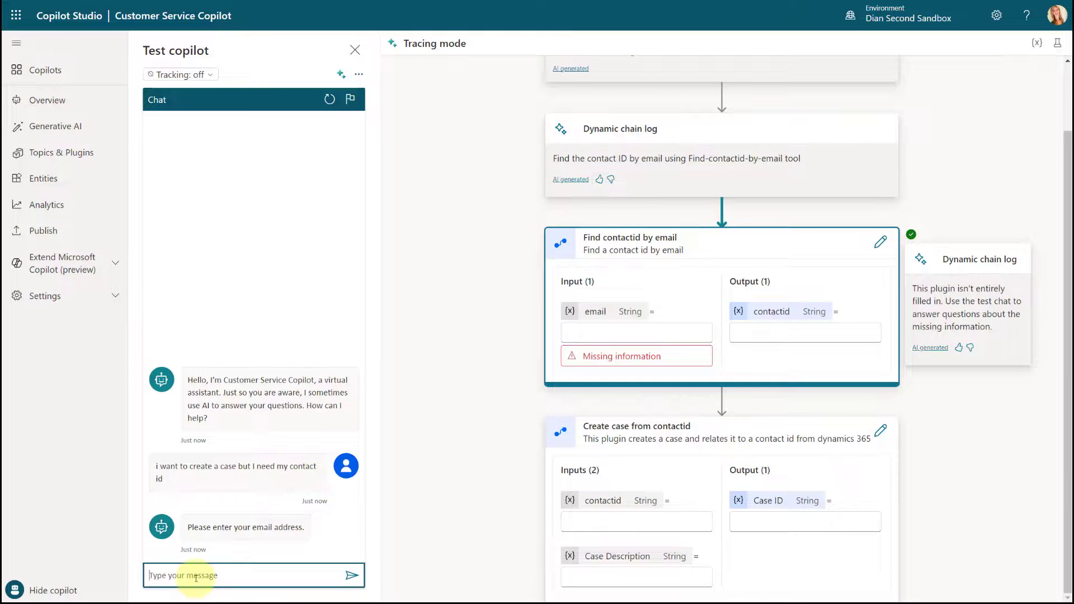
key("Return")
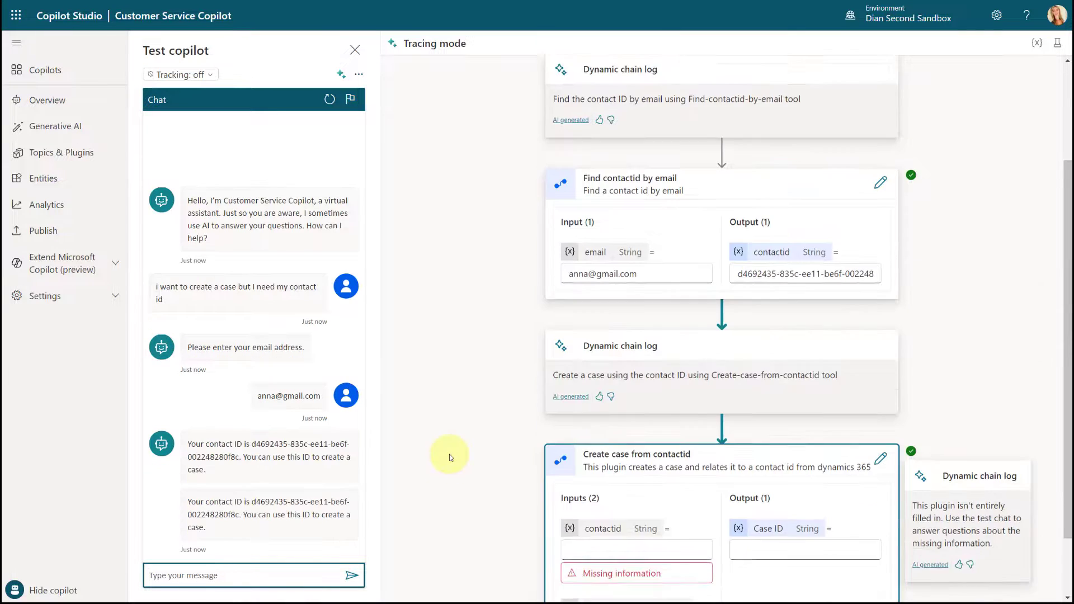
scroll(448, 454, "down", 1)
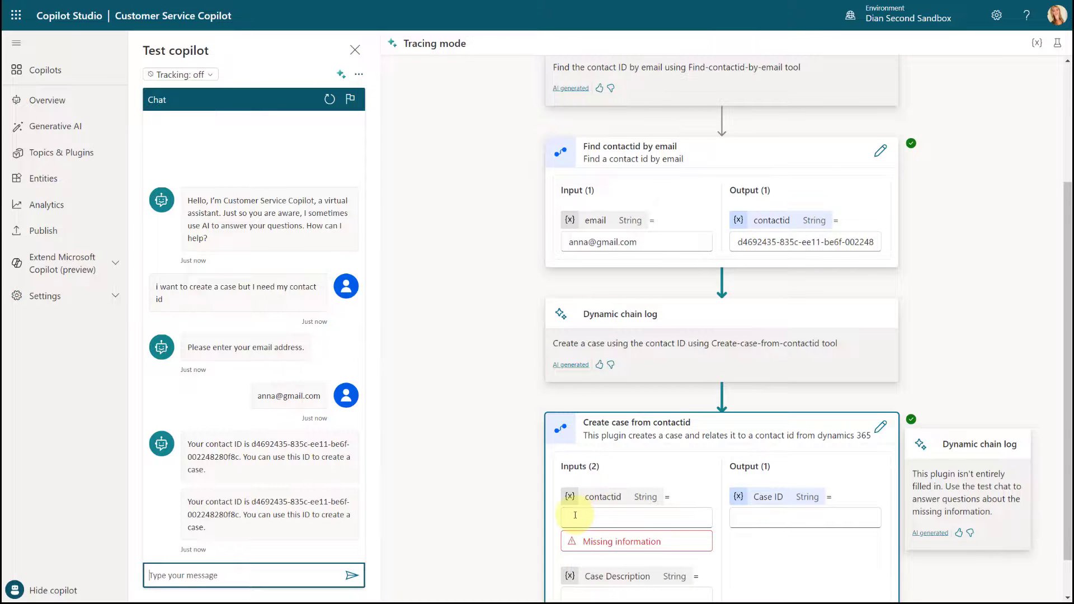
scroll(575, 512, "down", 1)
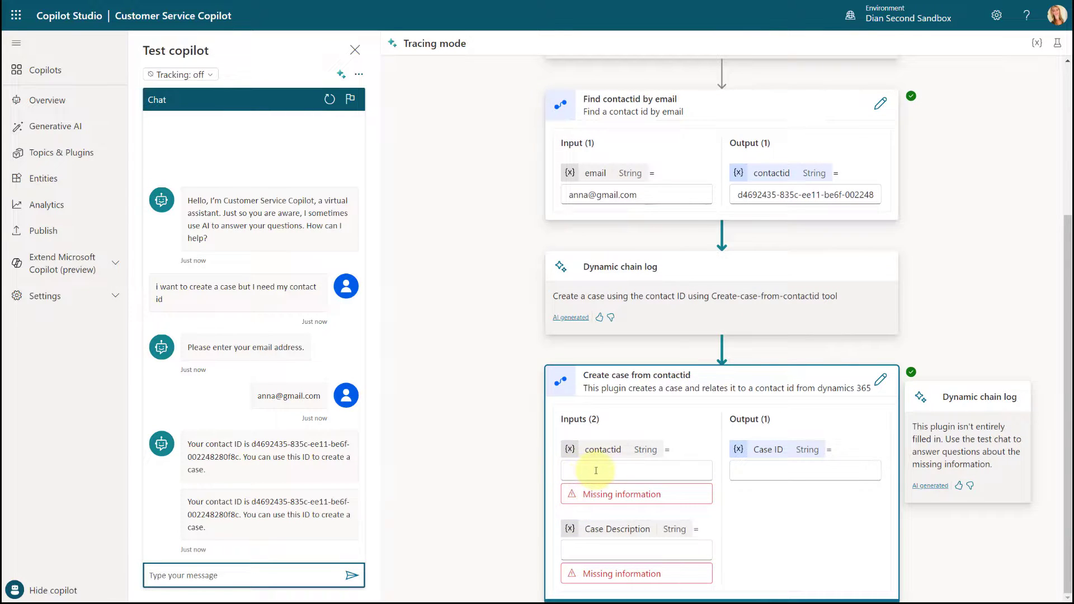